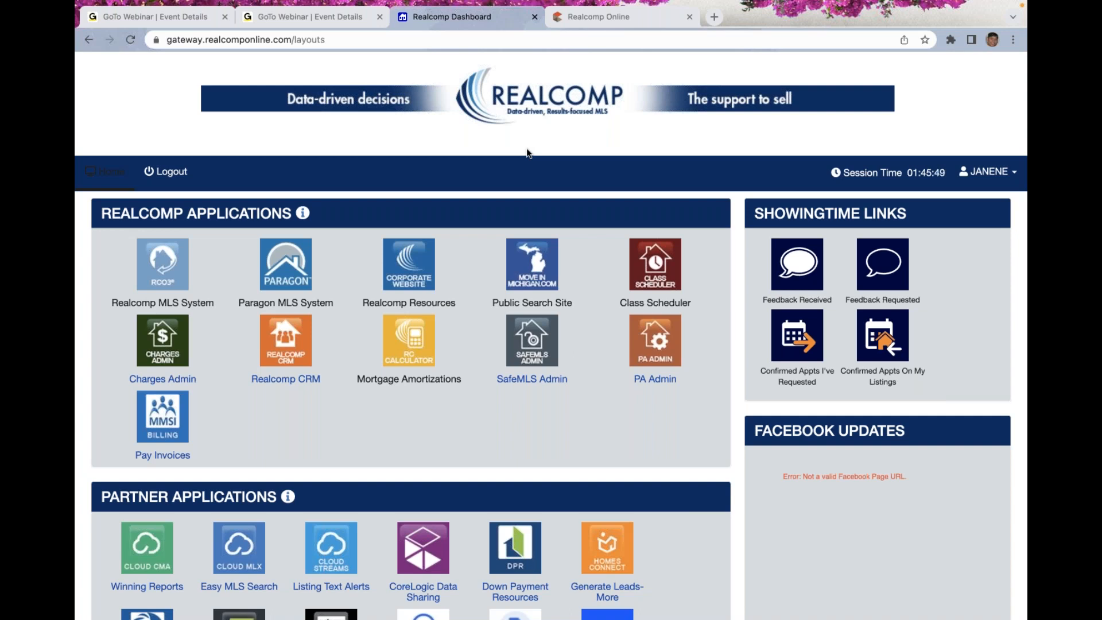
# - Launch the Realcomp MLS System and postpone reading the news alert about Remine Add-Edit errors
pyautogui.click(161, 276)
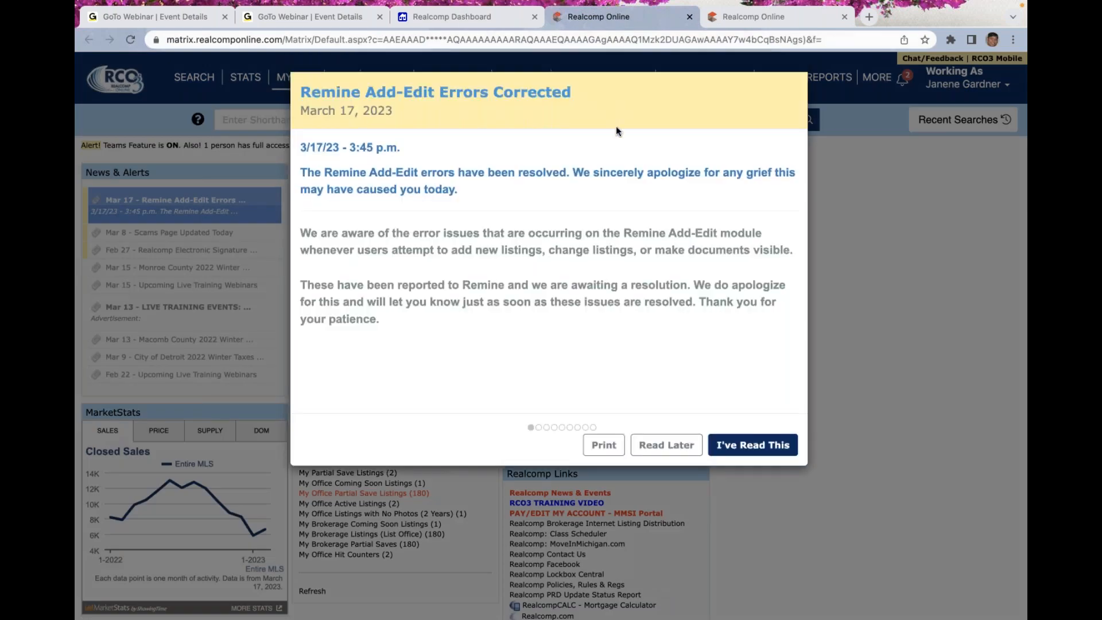
pyautogui.click(661, 443)
pyautogui.click(662, 446)
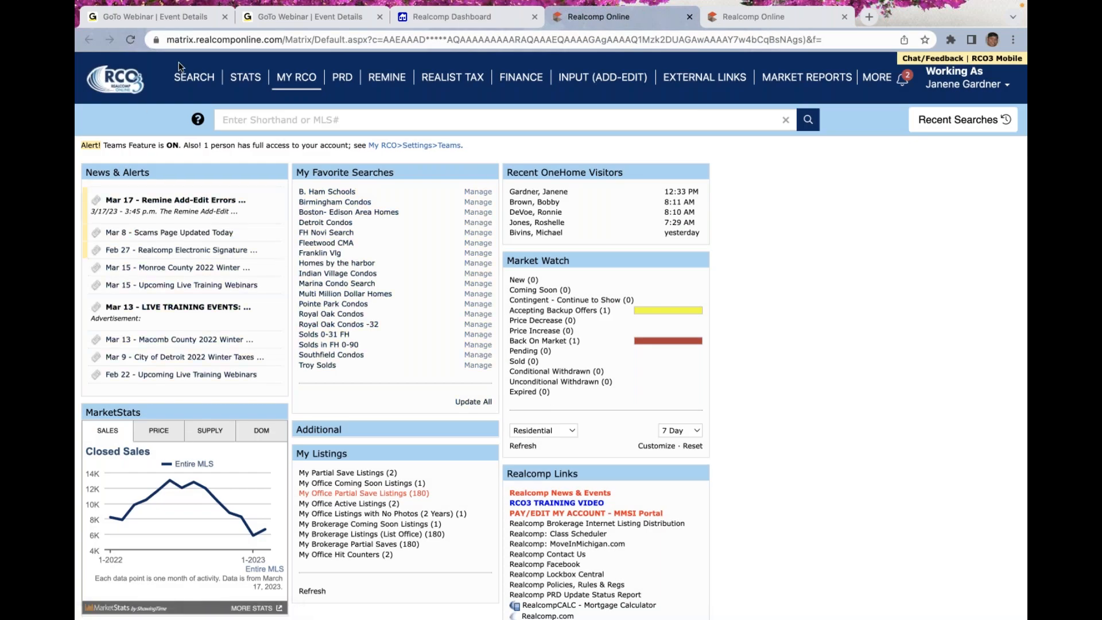
# - Open the RCO360 Search and set the city criterion to FARMINGTON HILLS
pyautogui.moveTo(185, 80)
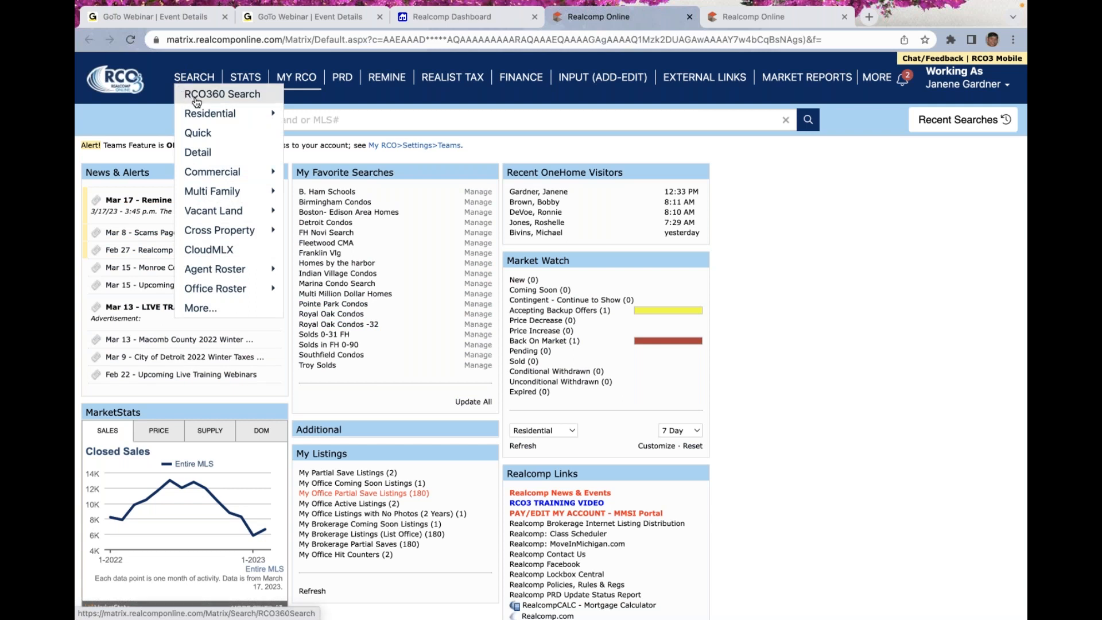
pyautogui.click(202, 101)
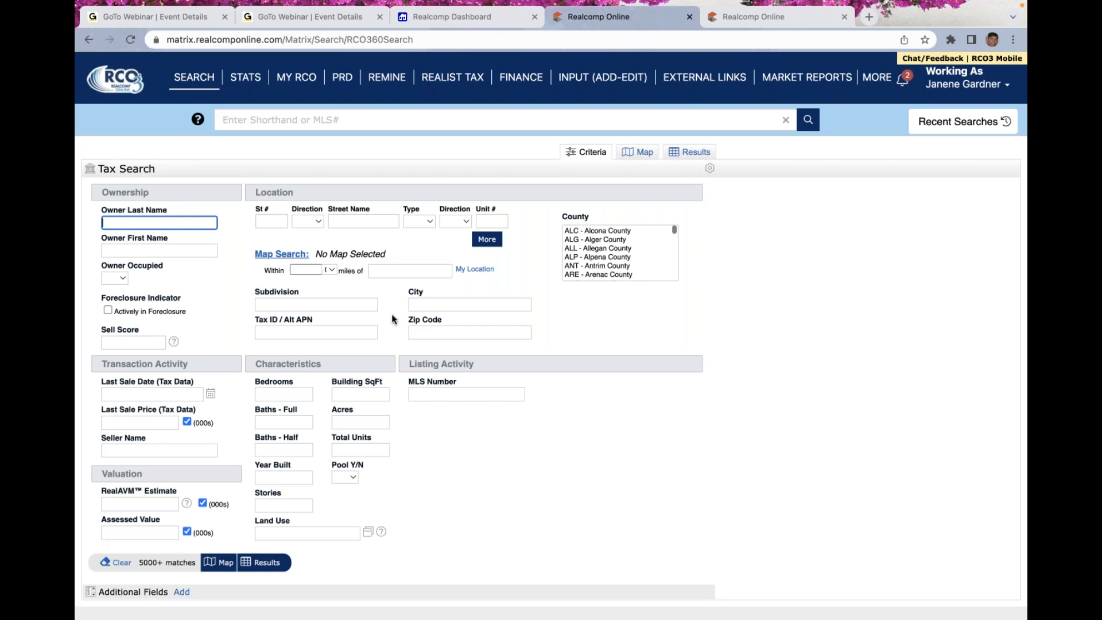
pyautogui.click(430, 304)
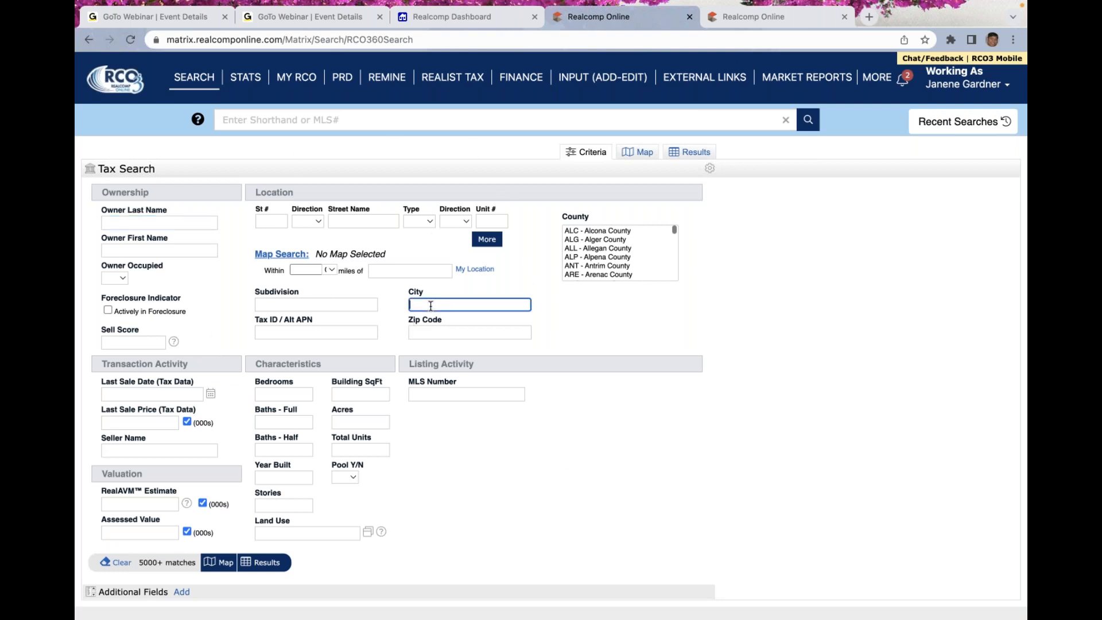
pyautogui.write('Farmin')
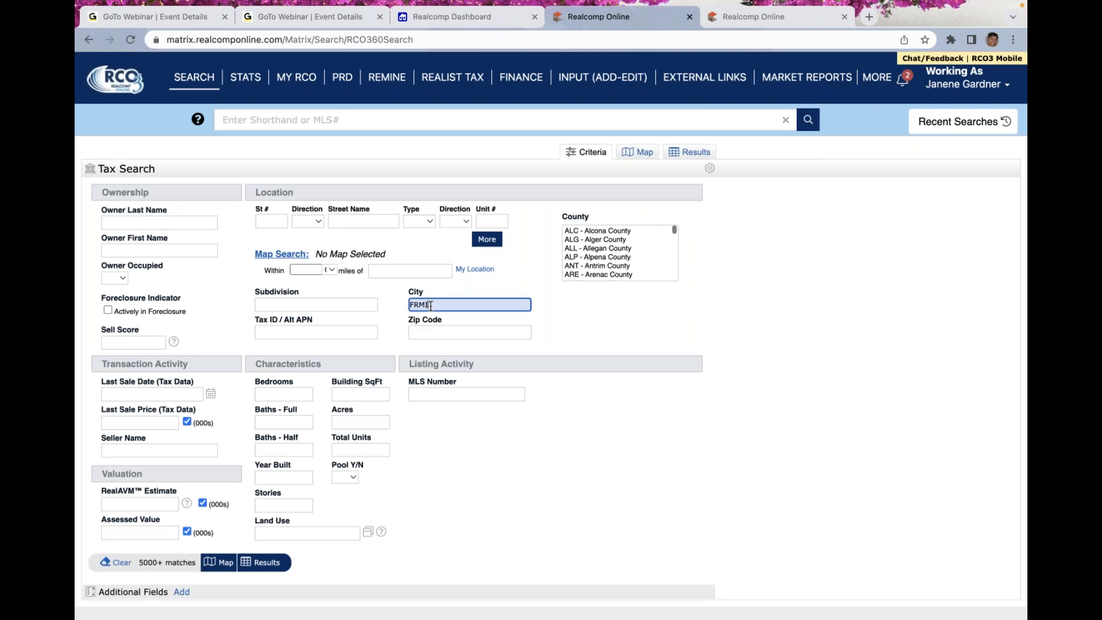
pyautogui.press('BackSpace')
pyautogui.press('BackSpace')
pyautogui.press('BackSpace')
pyautogui.press('BackSpace')
pyautogui.press('BackSpace')
pyautogui.write('armington HILLS')
# - Set the subdivision criterion of the tax search to FARMINGTON RIDGE 1
pyautogui.click(324, 303)
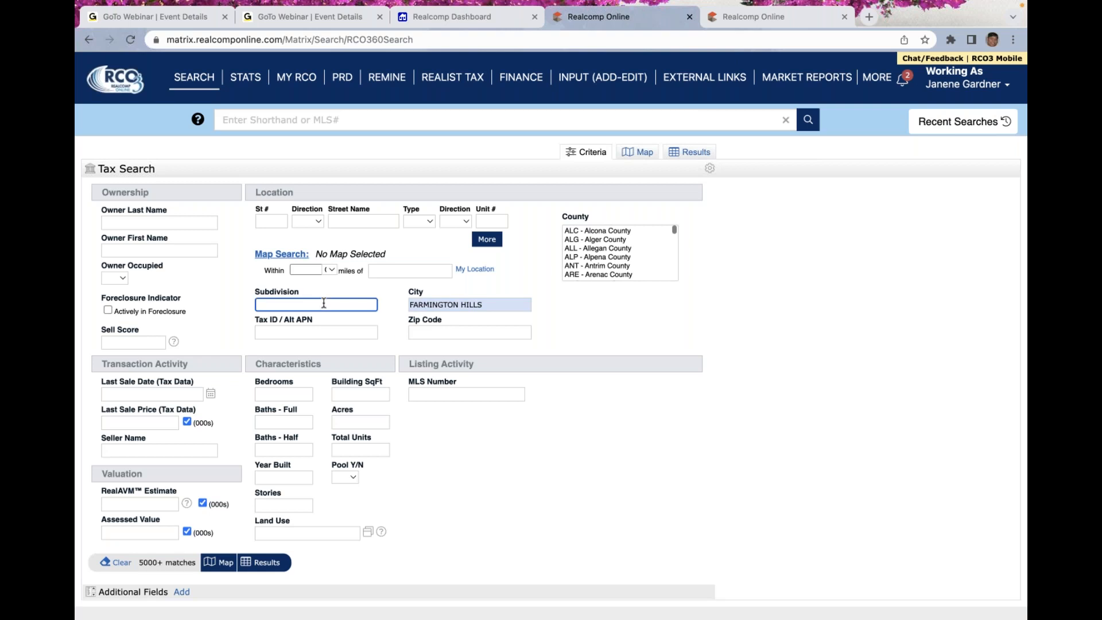
pyautogui.write('FAR')
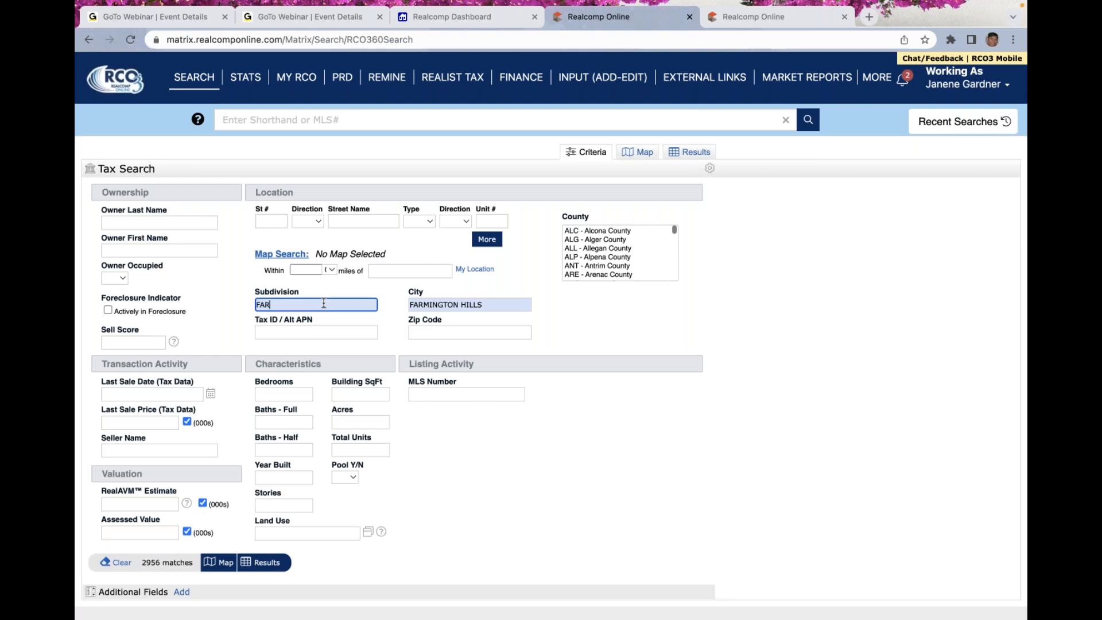
pyautogui.write('MINGTON RIDGE 1')
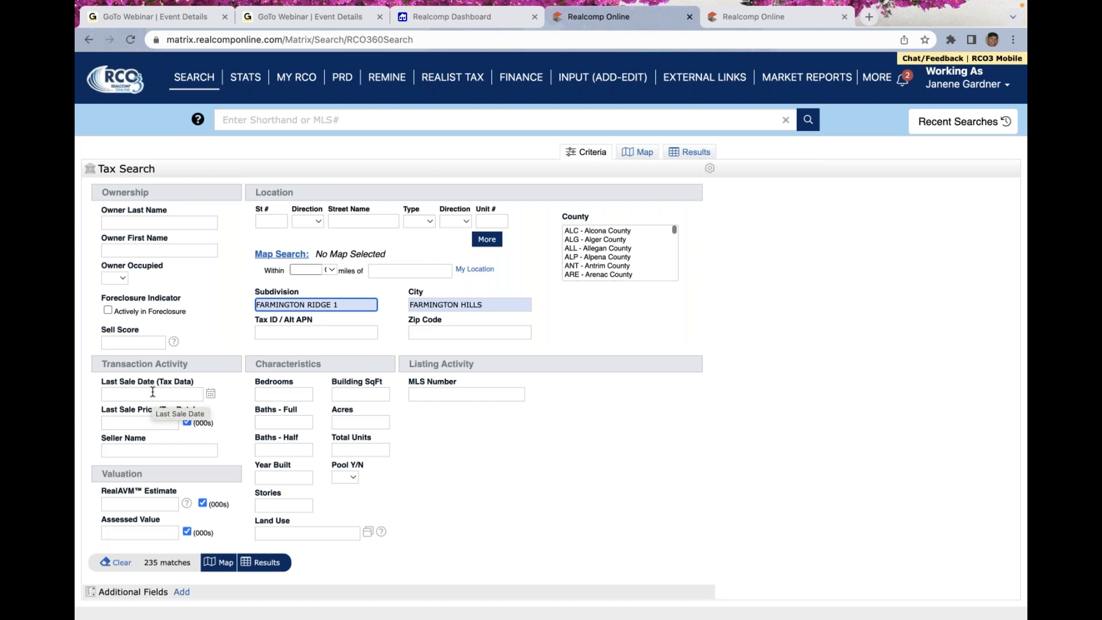
# - Limit the last sale date from tax data to the range 06/01/2022 to 03/17/2023
pyautogui.click(211, 396)
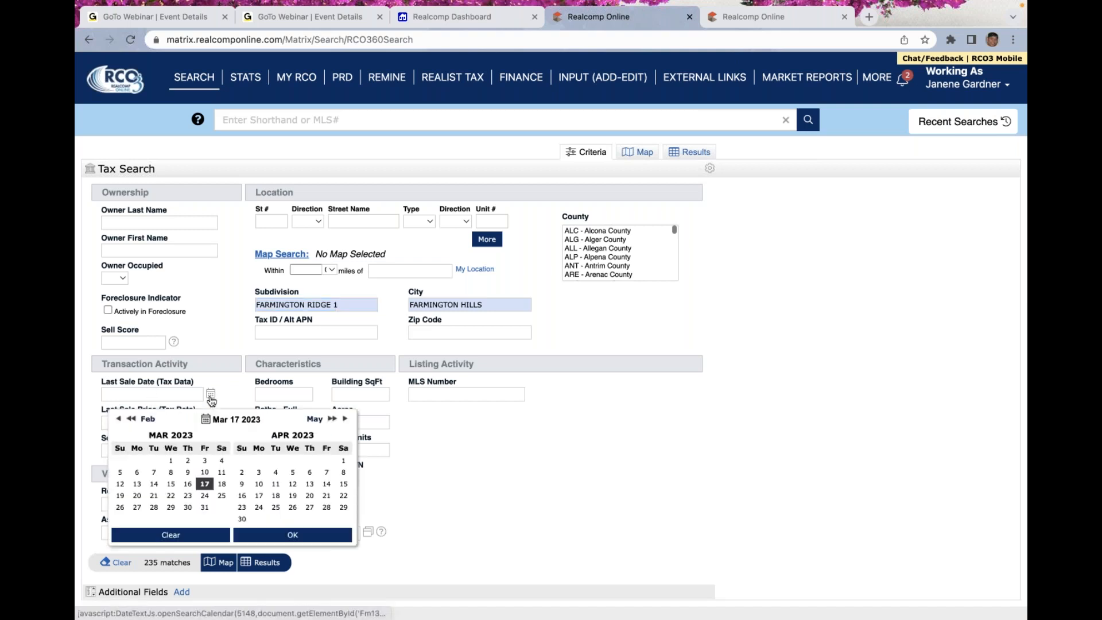
pyautogui.click(205, 484)
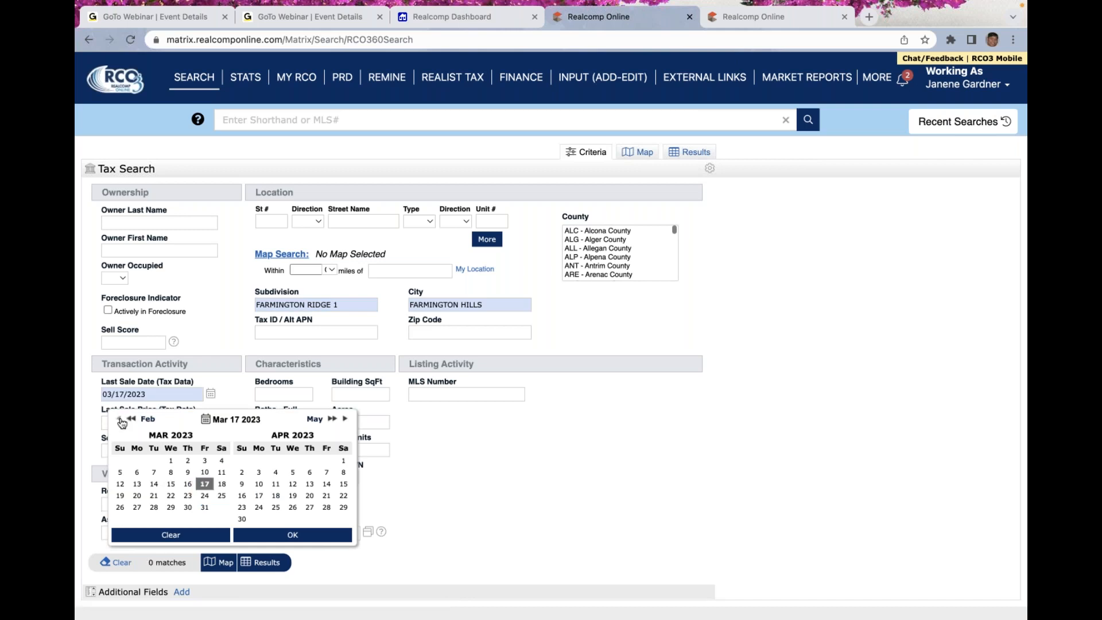
pyautogui.click(120, 421)
pyautogui.click(120, 421)
pyautogui.click(120, 421)
pyautogui.click(120, 421)
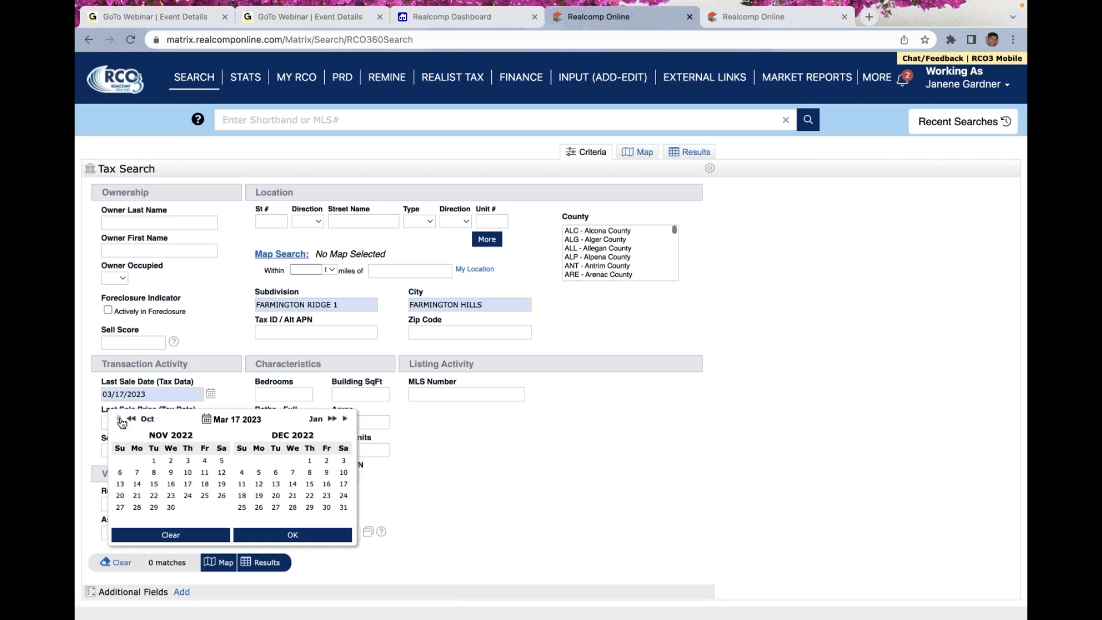
pyautogui.click(120, 421)
pyautogui.click(119, 421)
pyautogui.click(120, 421)
pyautogui.click(120, 421)
pyautogui.click(120, 422)
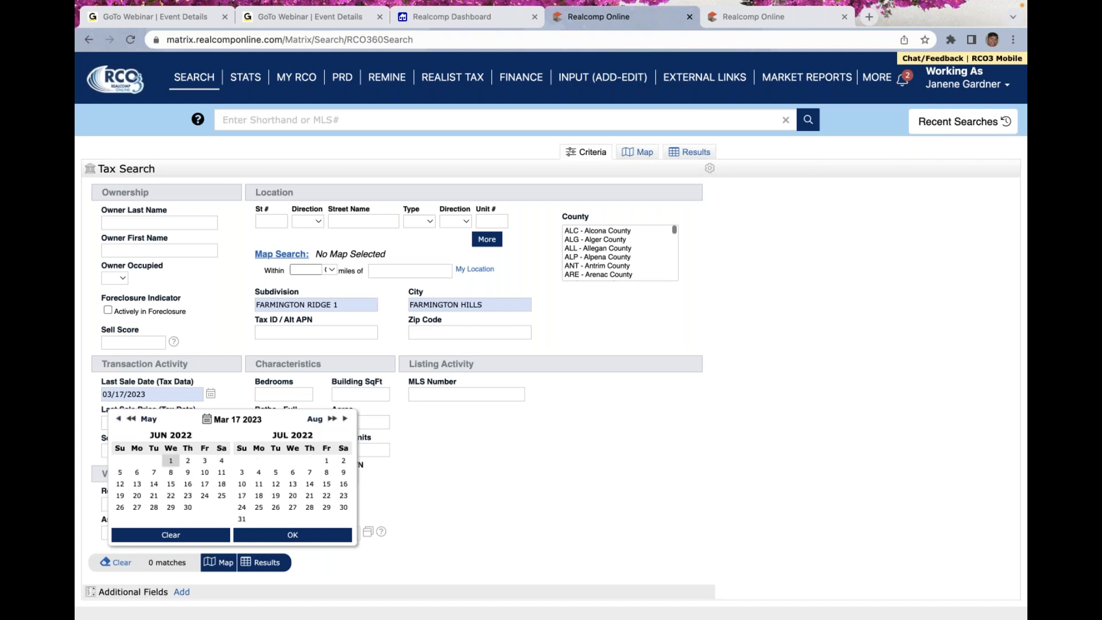
pyautogui.click(170, 460)
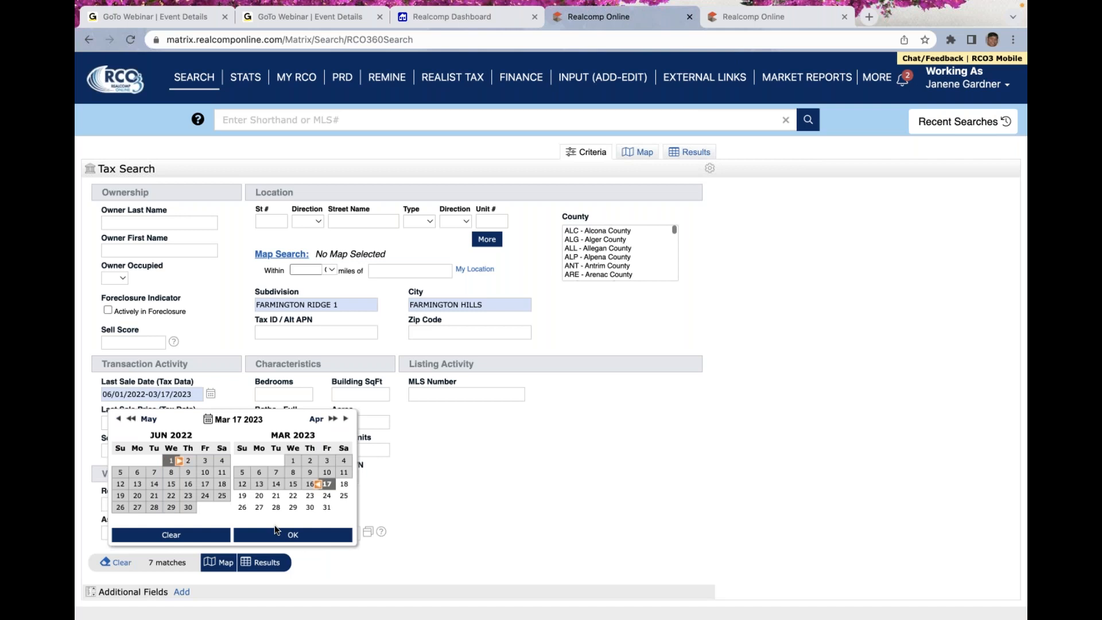
pyautogui.click(294, 535)
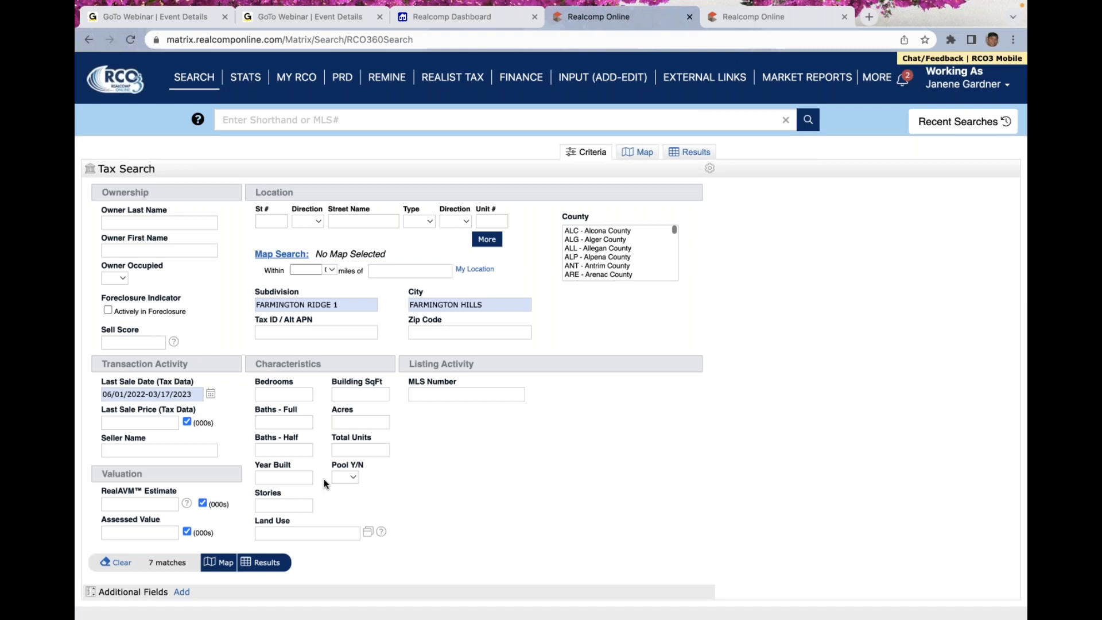
# - Run the tax search and review the result grid's columns across to tax amount and school district
pyautogui.click(267, 562)
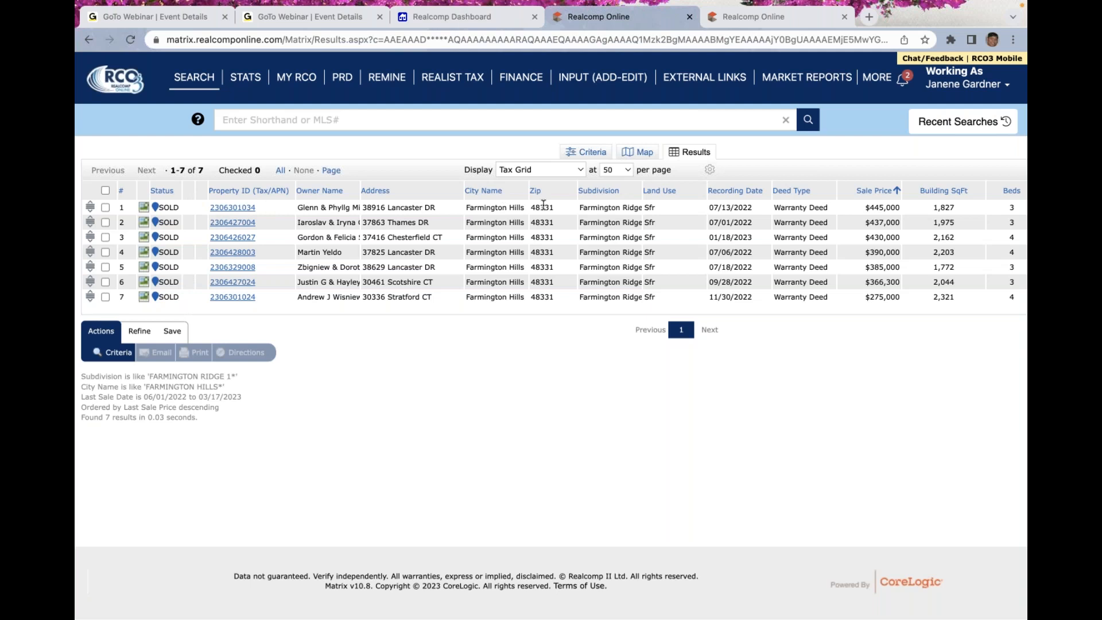
pyautogui.hscroll(5, 594, 395)
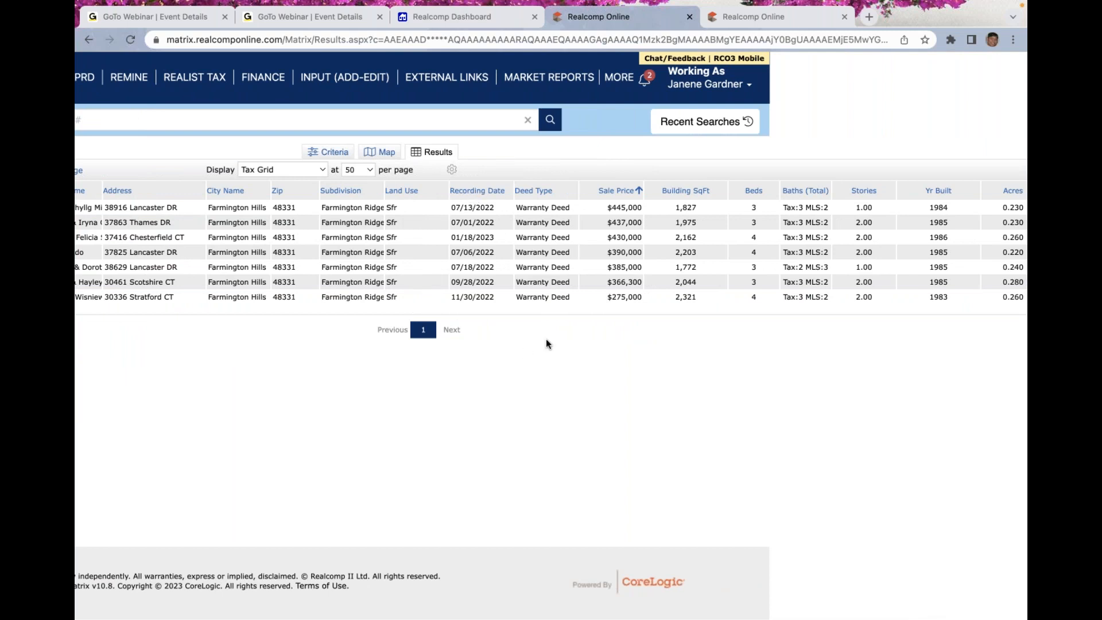
pyautogui.hscroll(2, 570, 351)
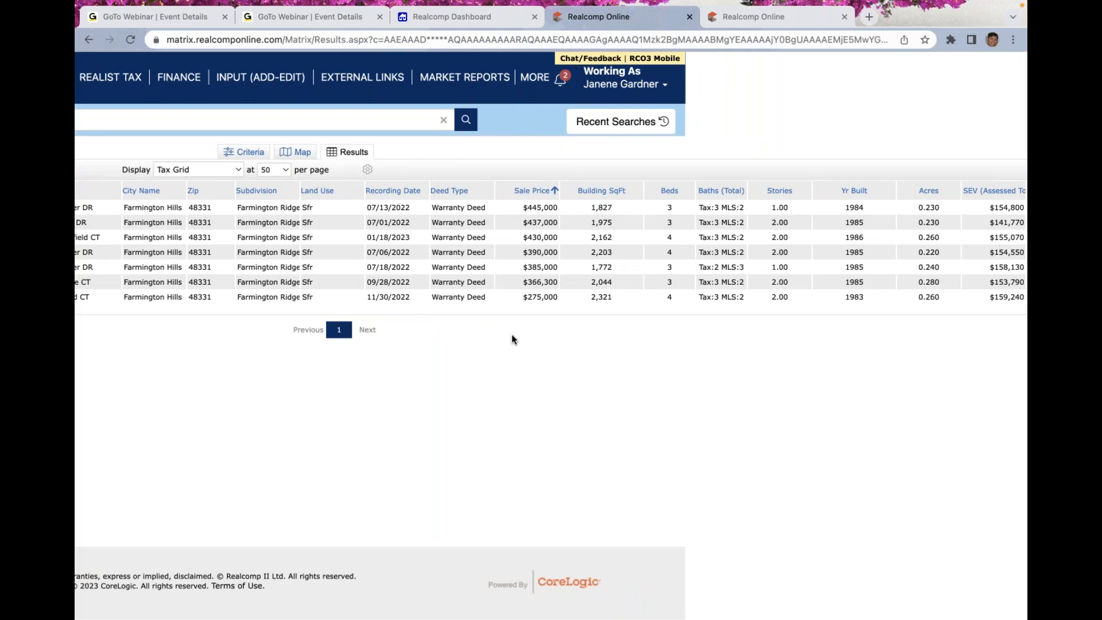
pyautogui.hscroll(3, 626, 330)
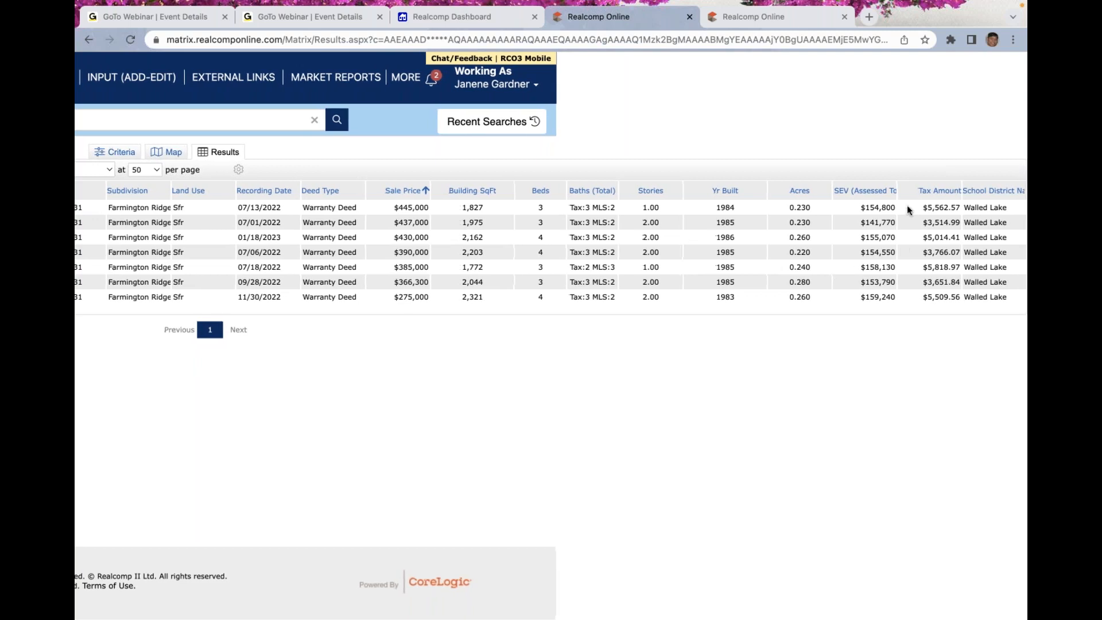
pyautogui.hscroll(-5, 621, 446)
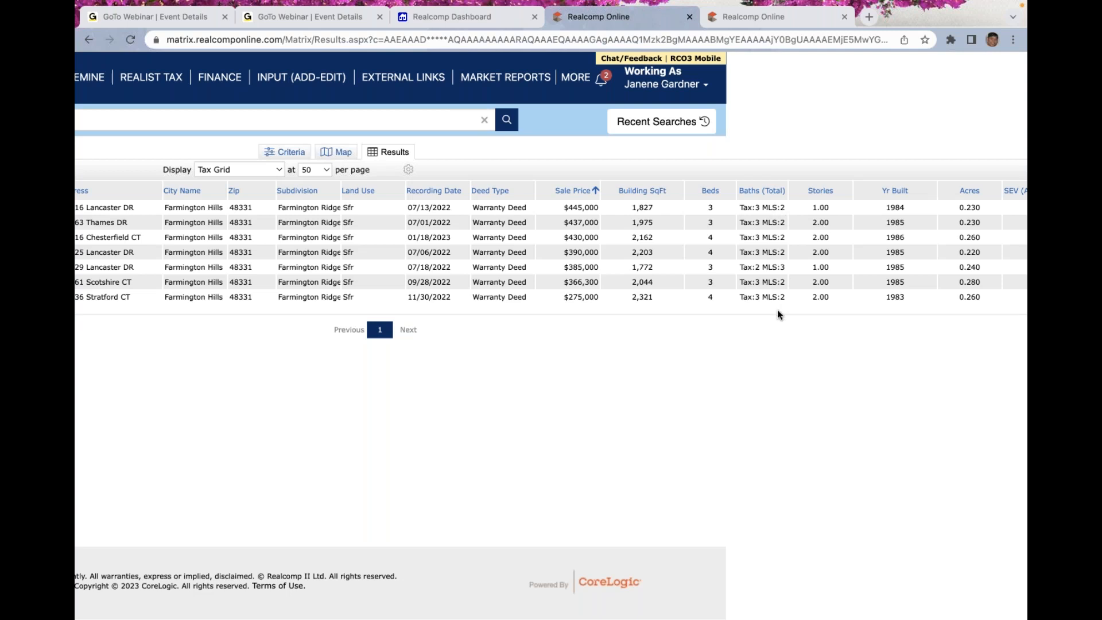
pyautogui.hscroll(-10, 736, 328)
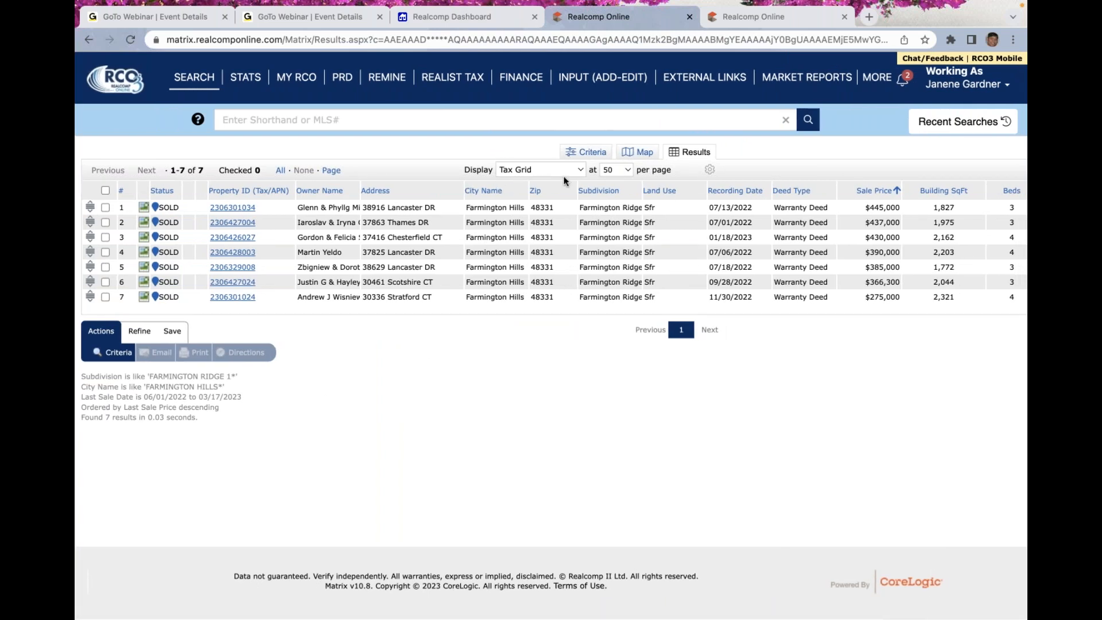
# - Change the results display to 360 Property View and review the first property's Realist Tax details
pyautogui.click(580, 171)
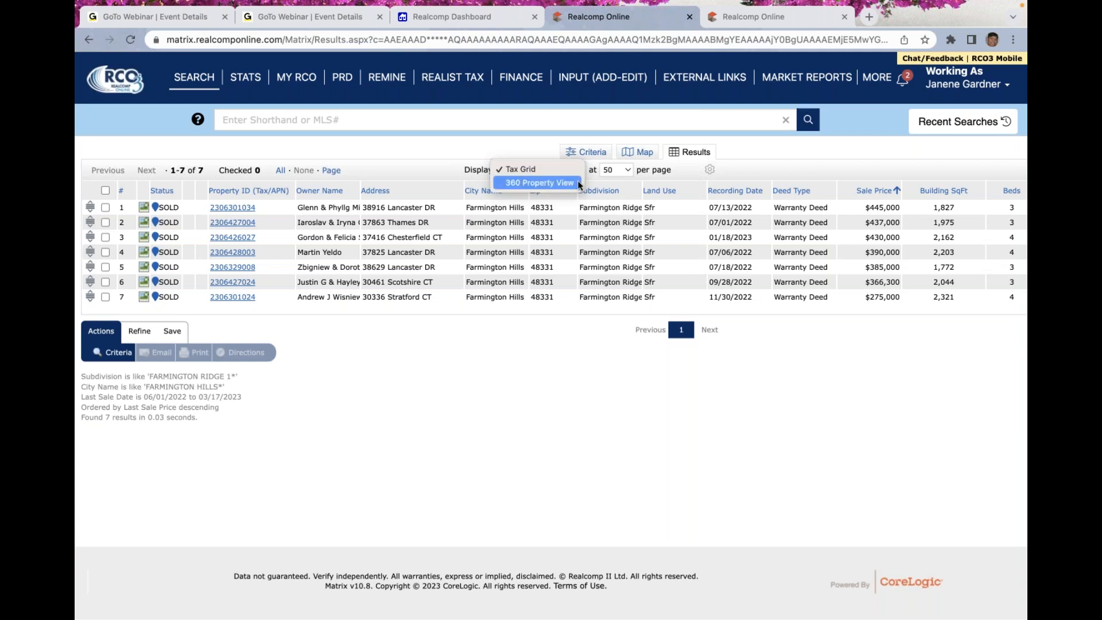
pyautogui.click(573, 183)
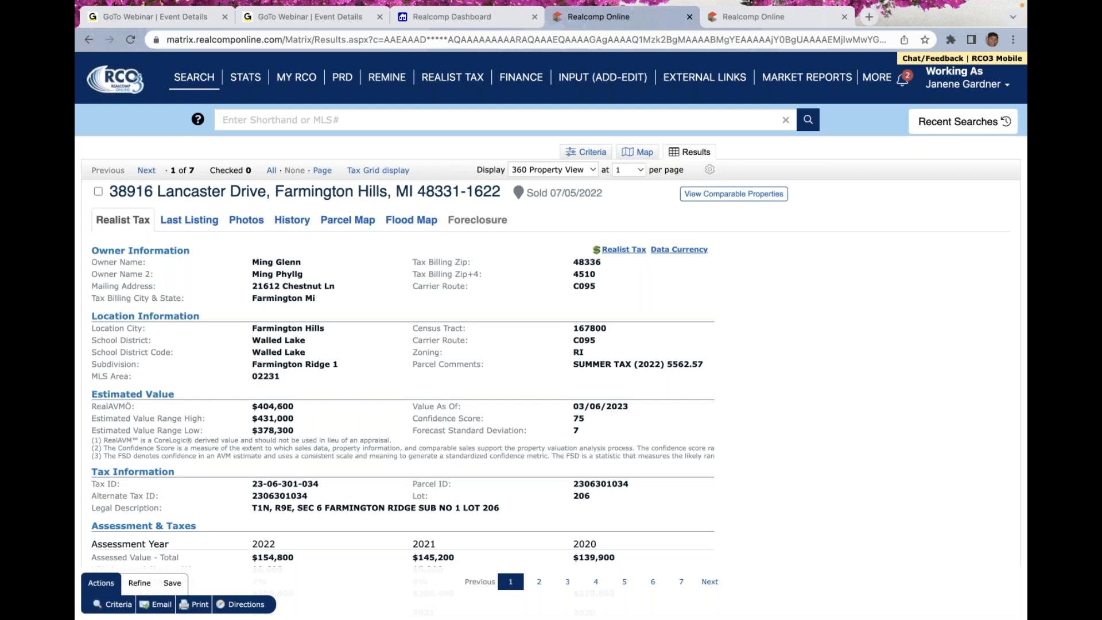
pyautogui.scroll(-3, 551, 310)
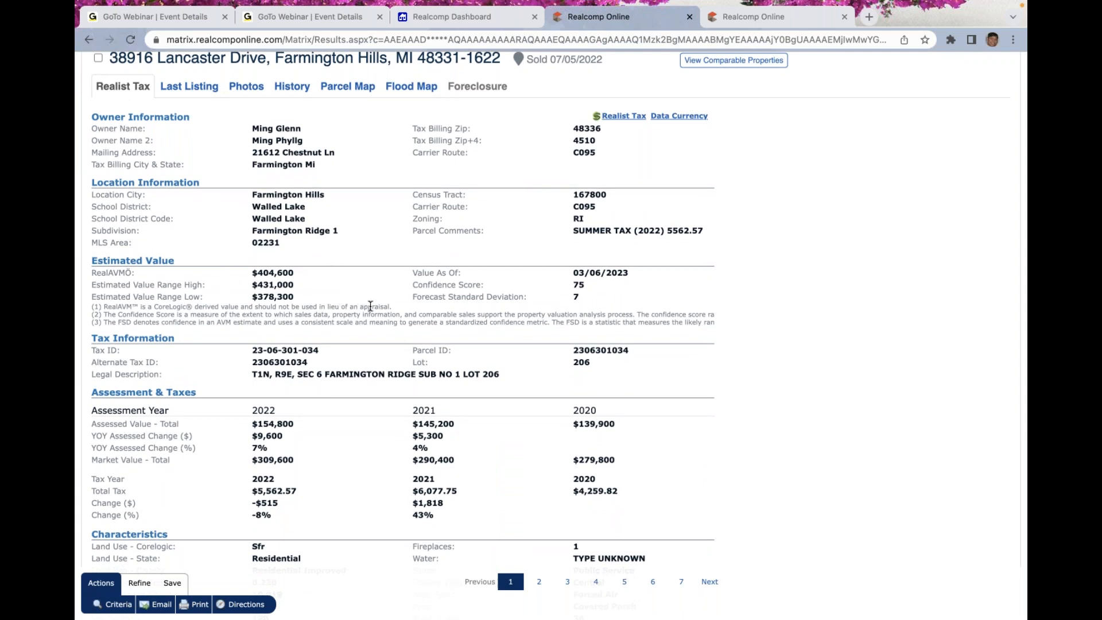
pyautogui.scroll(-3, 370, 306)
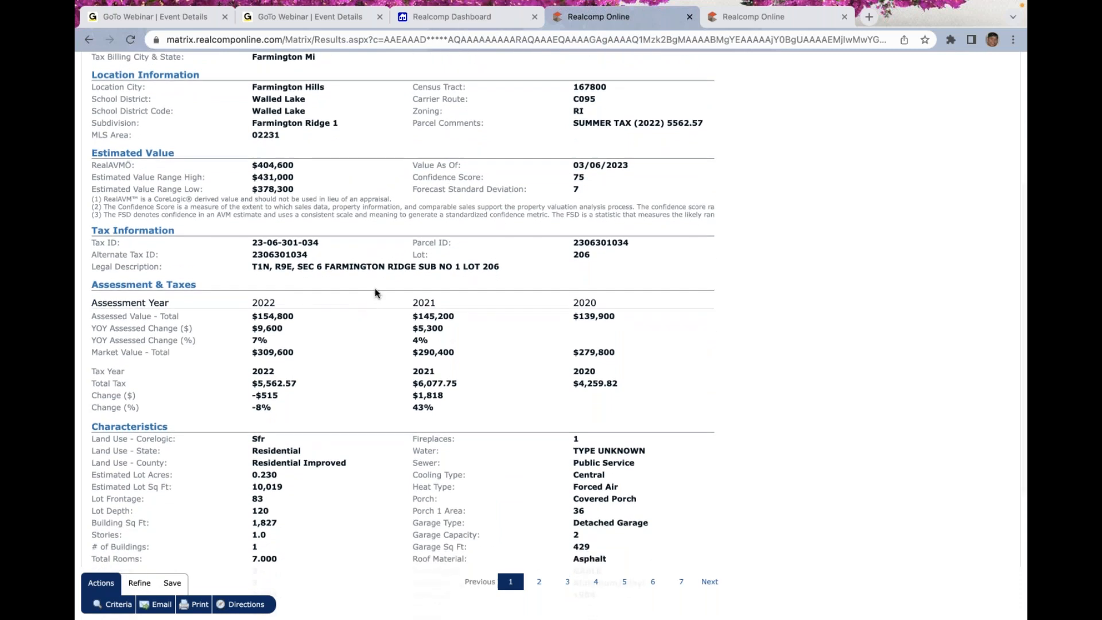
pyautogui.scroll(-1, 383, 363)
pyautogui.scroll(-5, 383, 363)
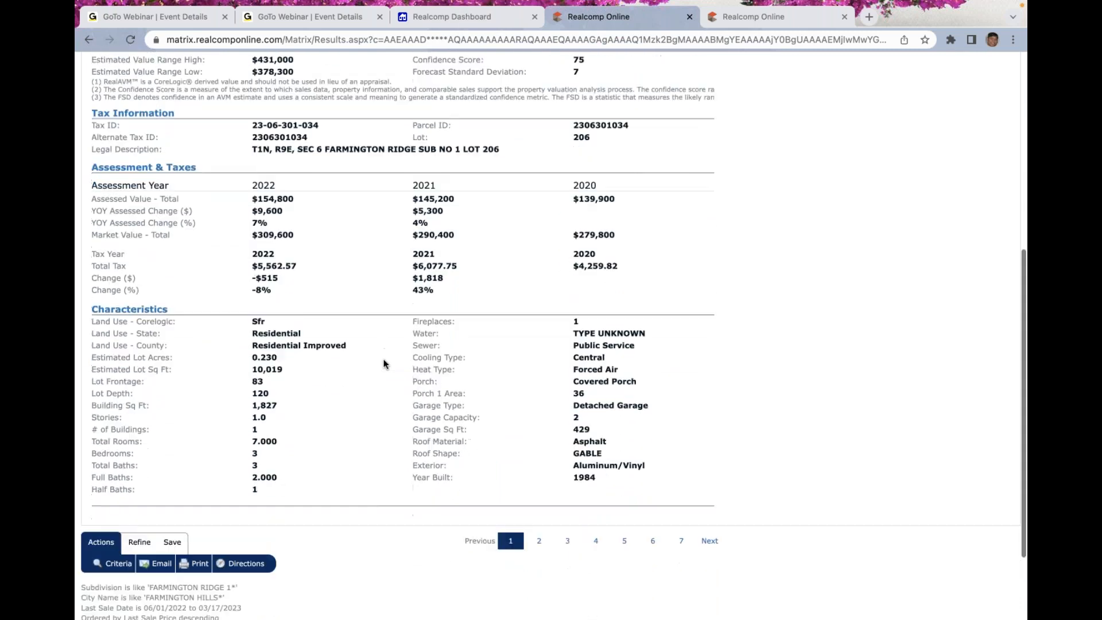
pyautogui.scroll(8, 383, 359)
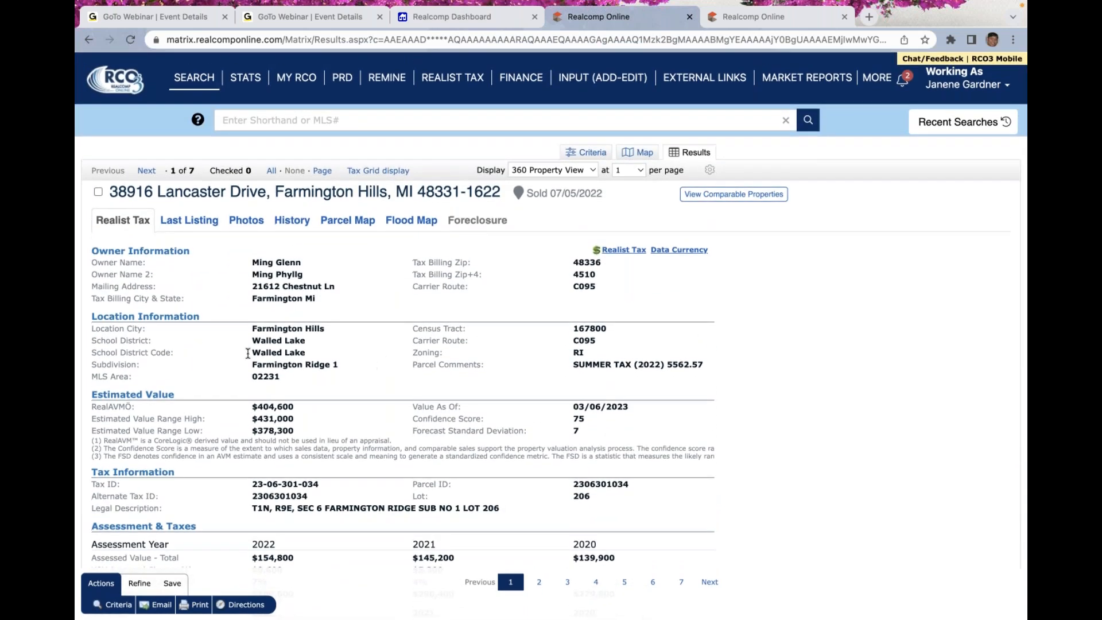
# - Examine the first property's last listing, including its features, room and legal/tax information
pyautogui.click(195, 224)
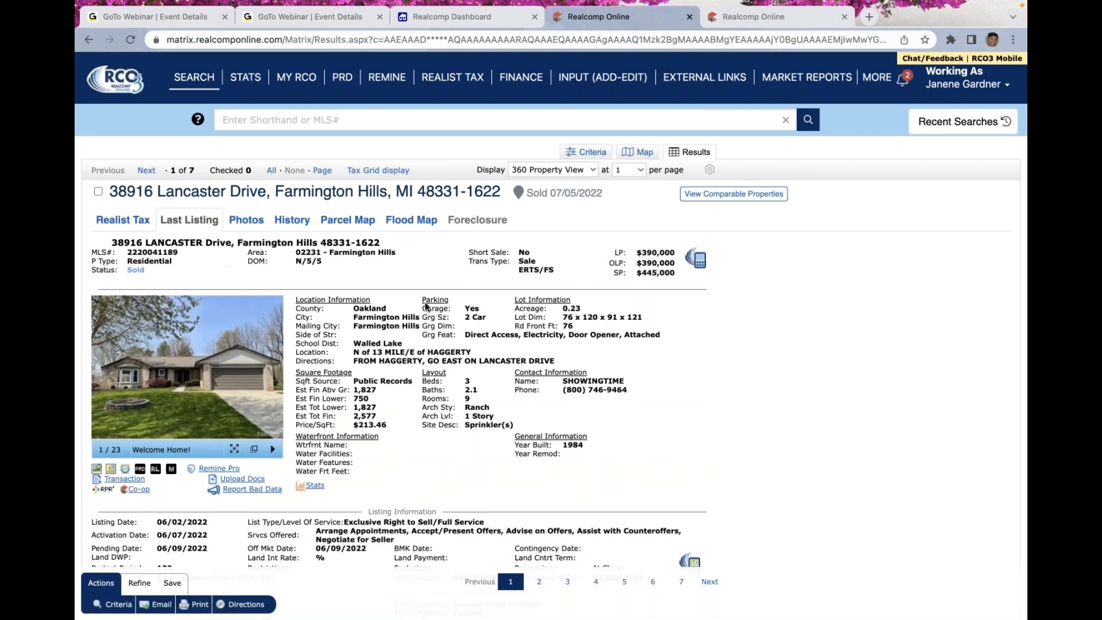
pyautogui.scroll(-3, 551, 310)
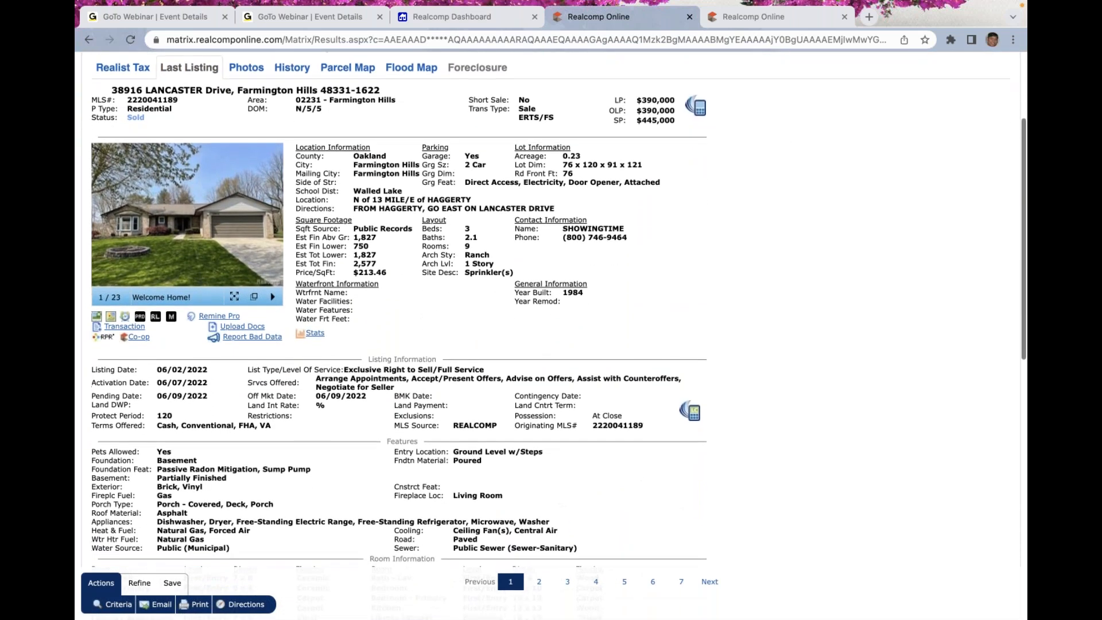
pyautogui.scroll(-10, 551, 309)
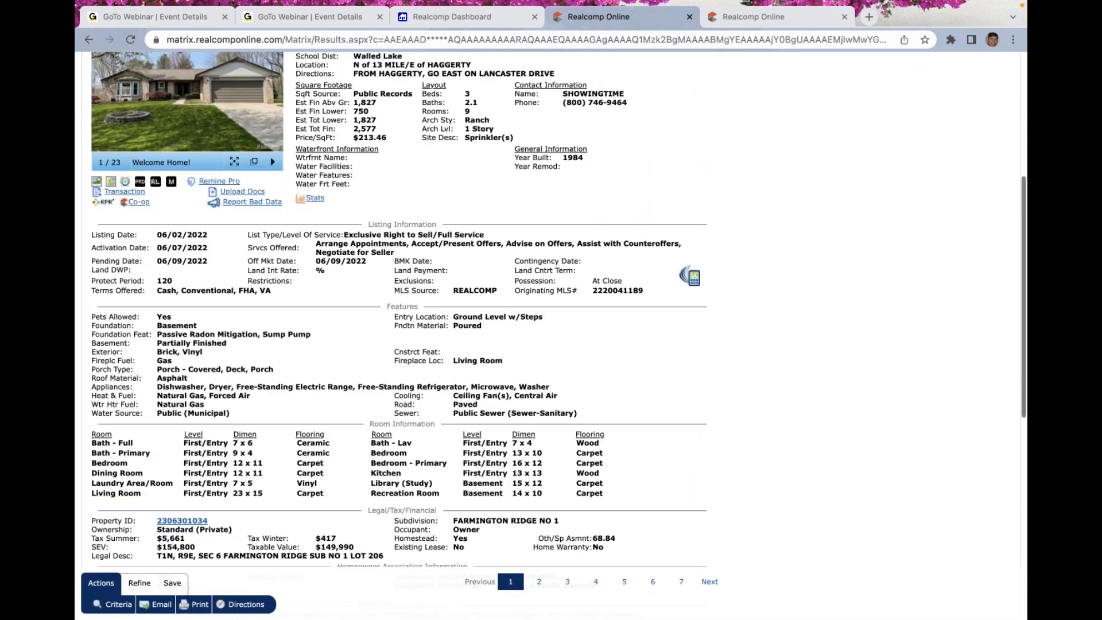
pyautogui.scroll(12, 291, 304)
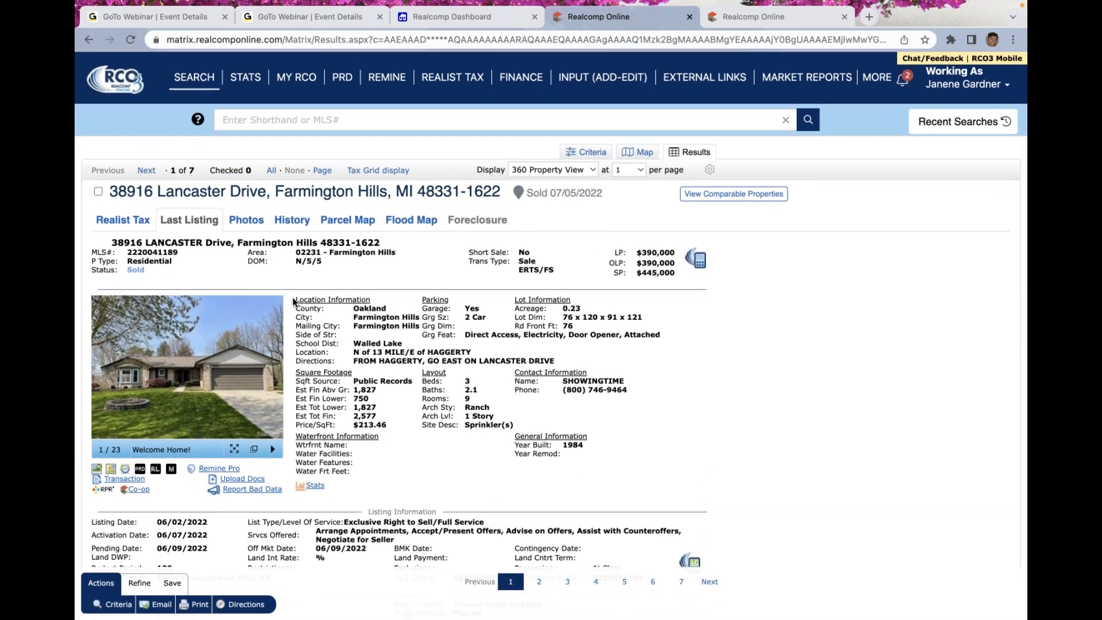
# - Review the property's photos and its history, covering MLS listing changes, public-record sales and mortgages
pyautogui.click(258, 222)
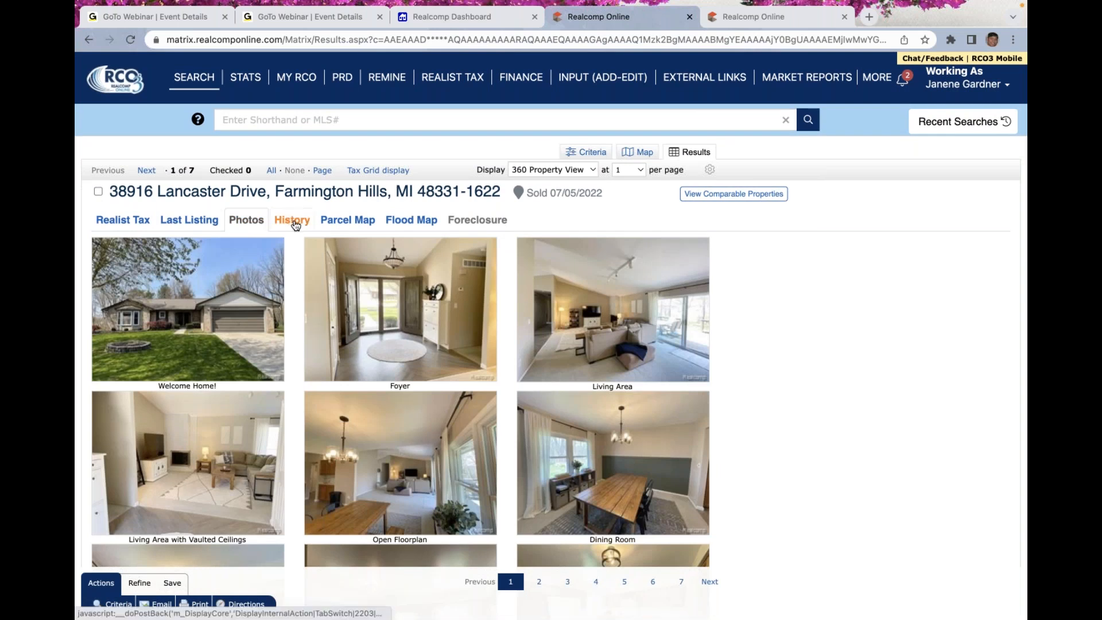
pyautogui.click(294, 223)
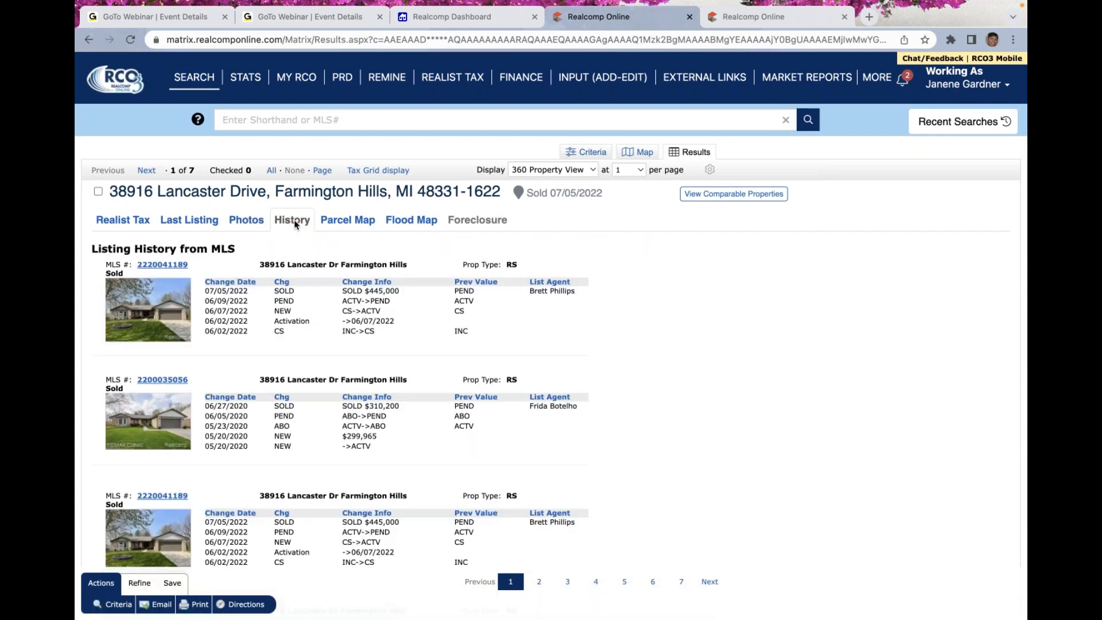
pyautogui.scroll(-4, 326, 379)
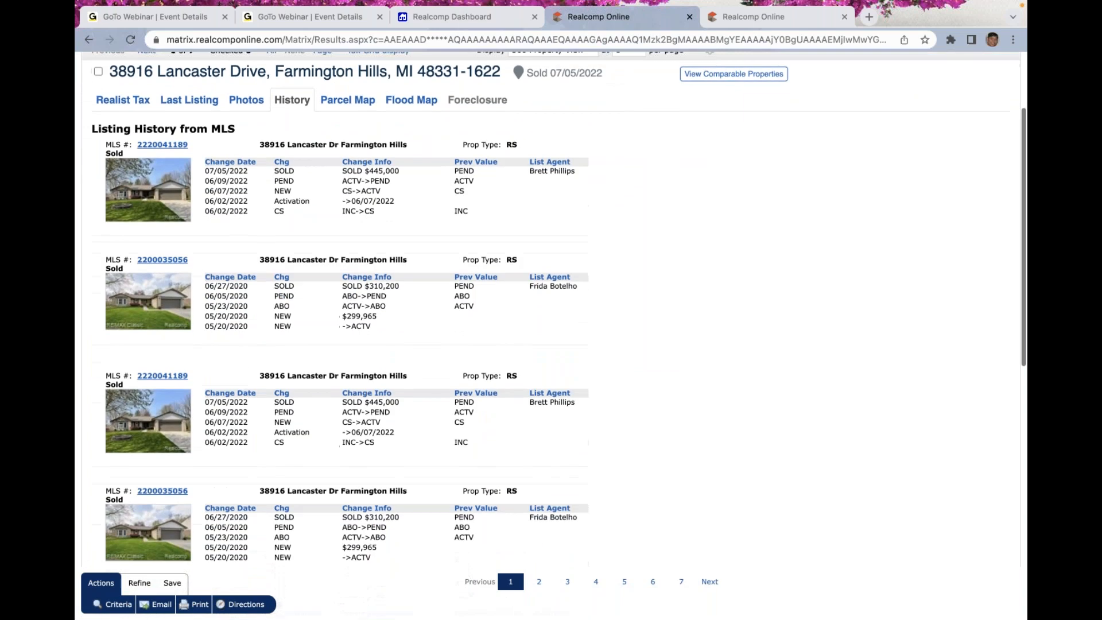
pyautogui.scroll(-2, 345, 309)
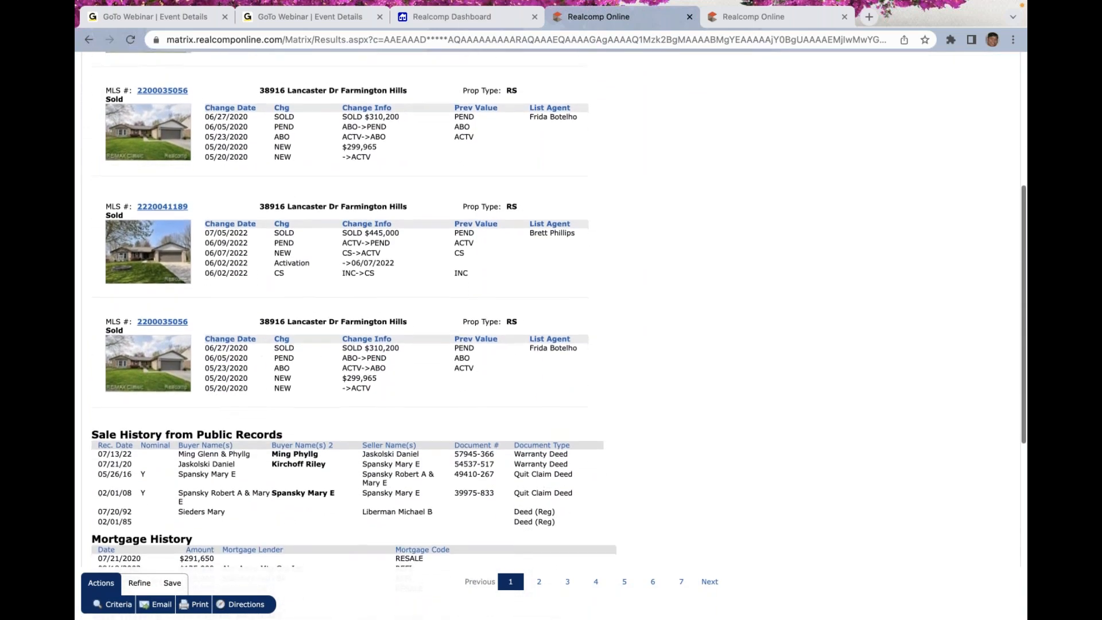
pyautogui.scroll(1, 319, 381)
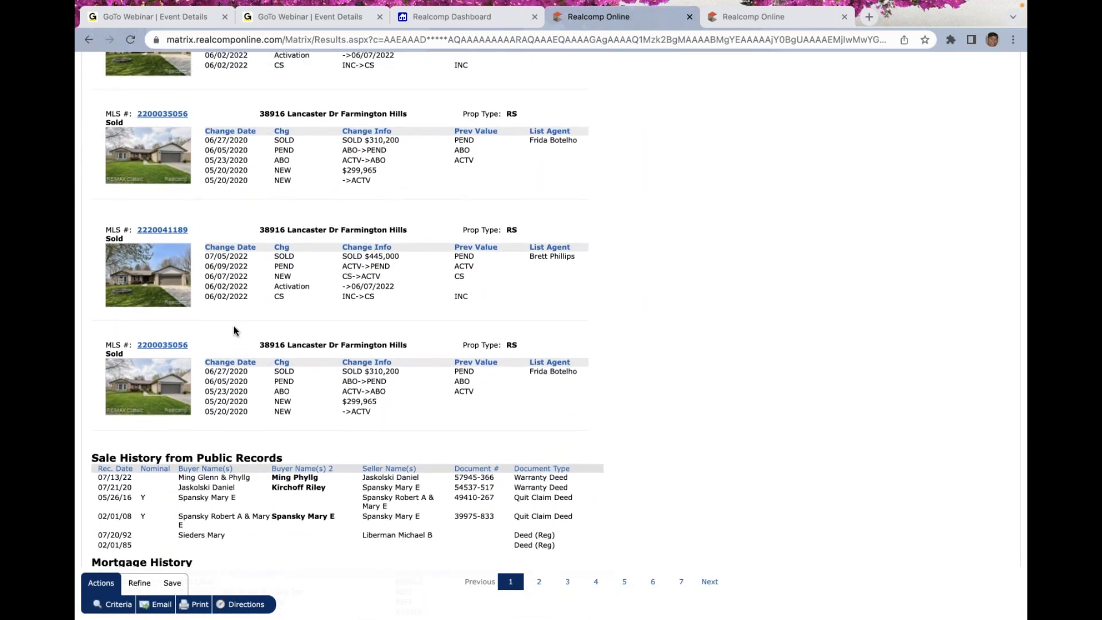
pyautogui.scroll(2, 234, 329)
pyautogui.scroll(2, 234, 330)
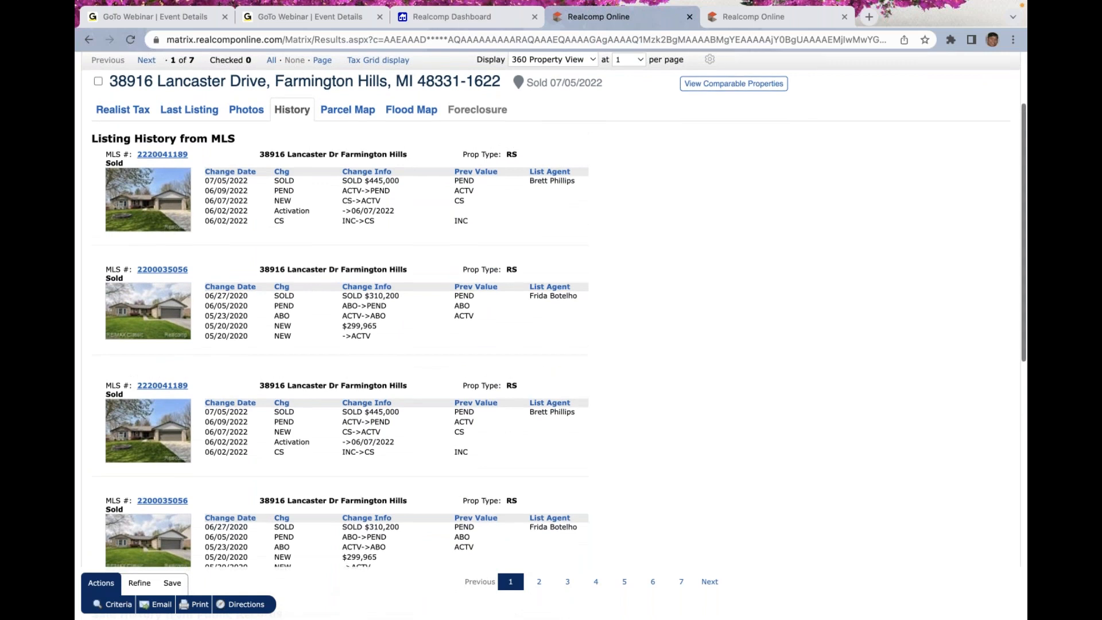
pyautogui.scroll(-7, 344, 310)
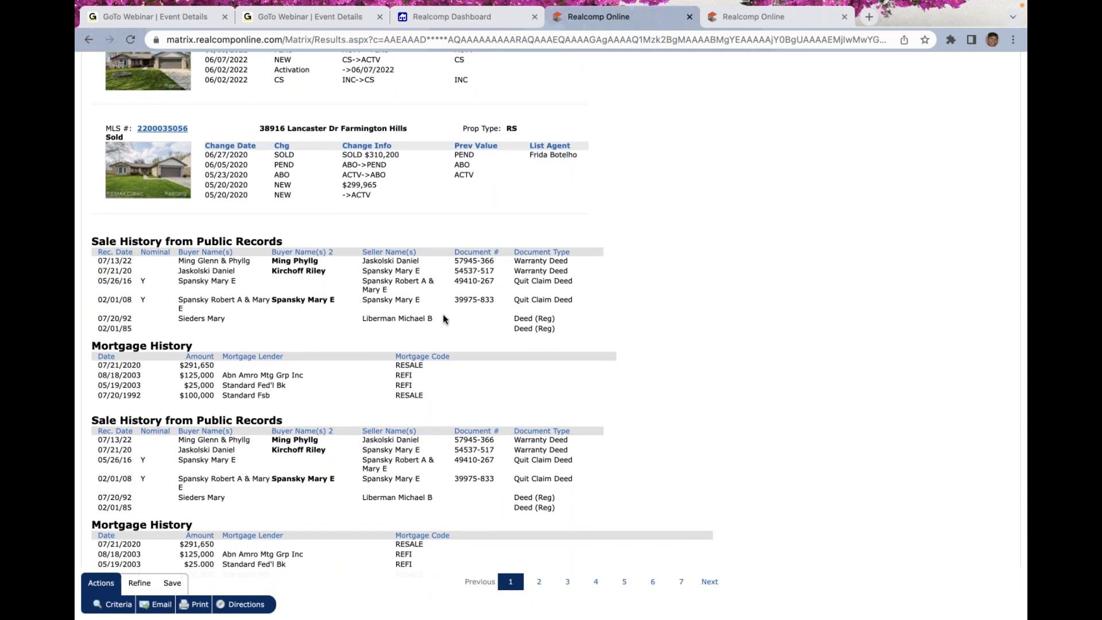
pyautogui.scroll(-1, 443, 319)
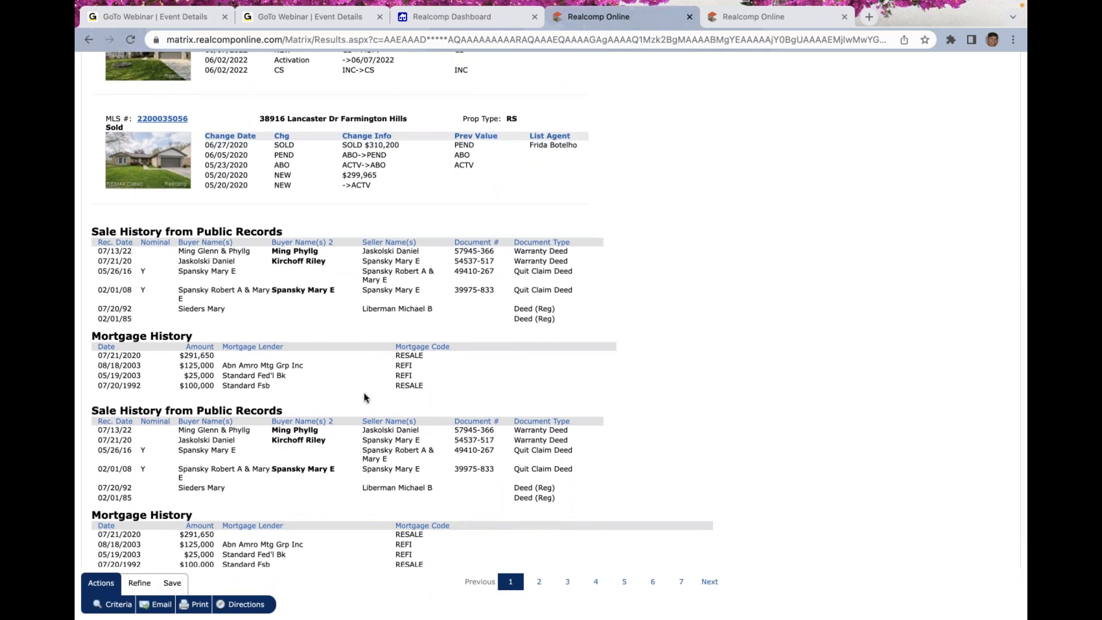
pyautogui.scroll(10, 364, 392)
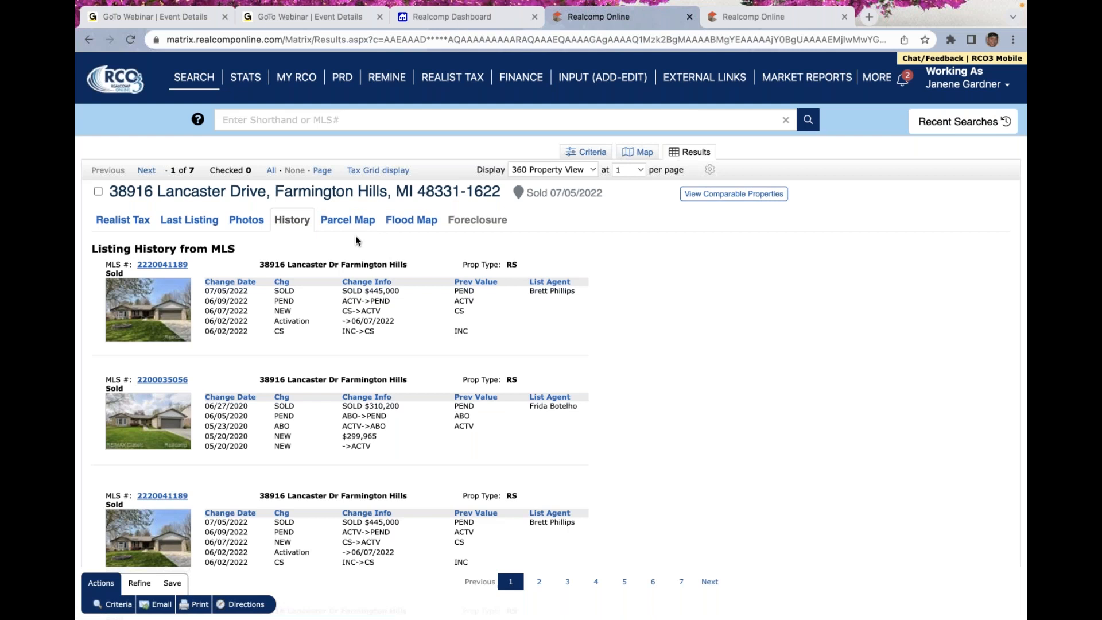
# - Examine the property's parcel maps with lot dimensions and show the satellite map's view-type options
pyautogui.click(348, 221)
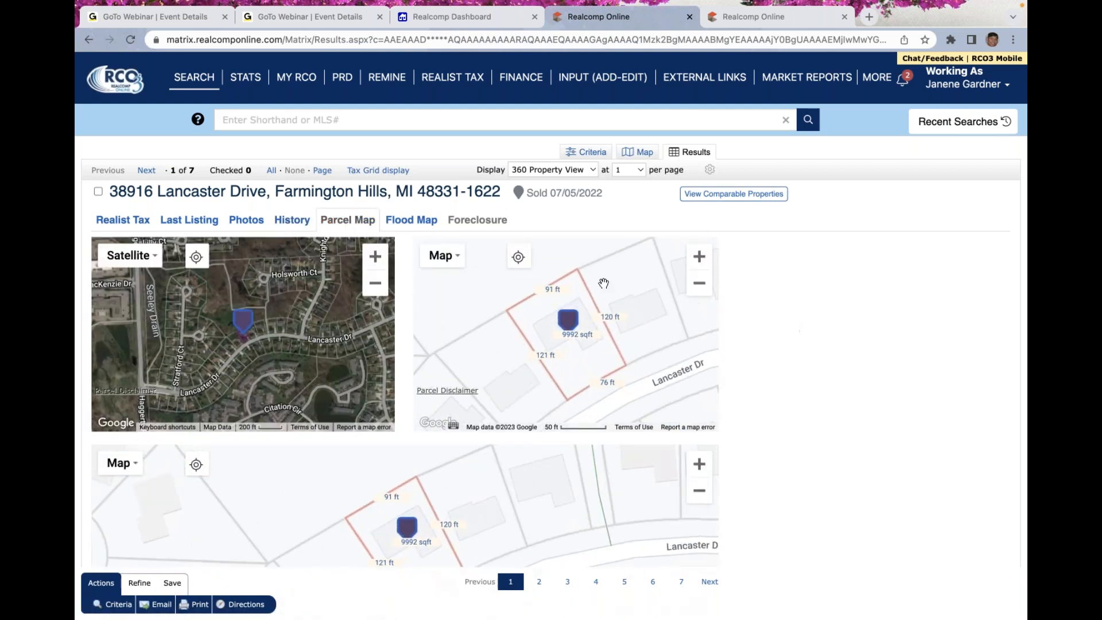
pyautogui.scroll(-3, 848, 411)
pyautogui.scroll(1, 849, 413)
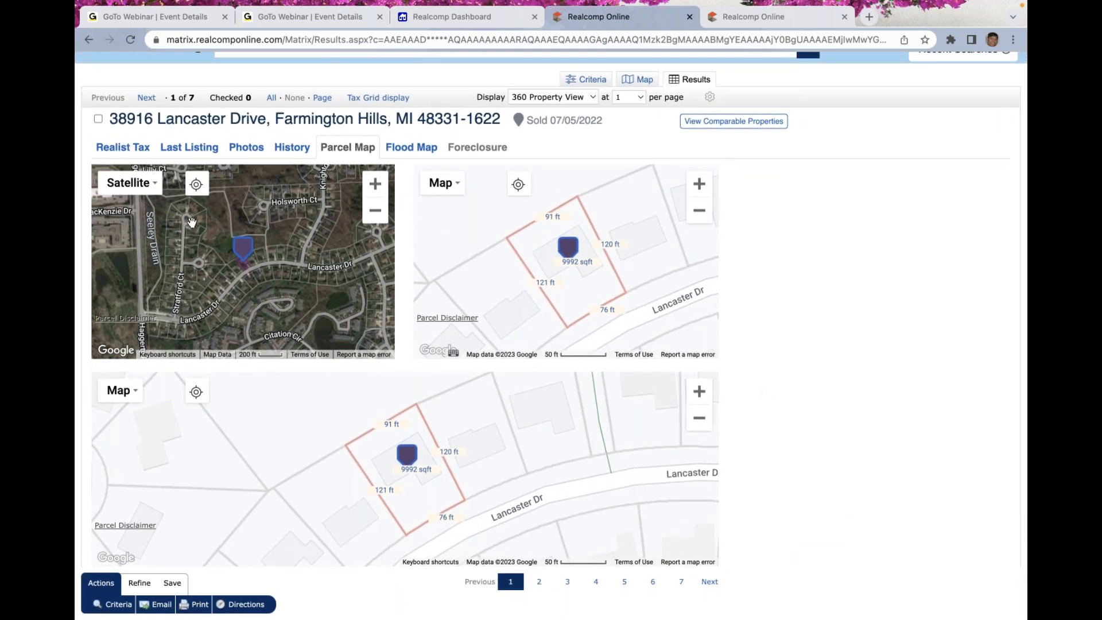
pyautogui.click(151, 184)
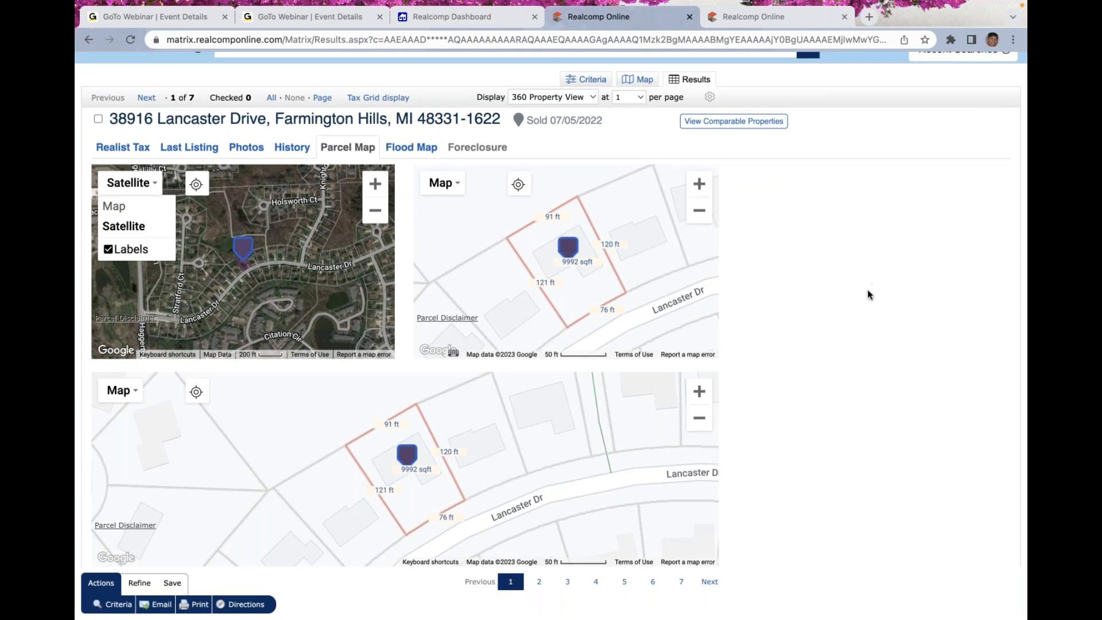
# - Examine the property's flood map, including the flood zone details and the colour legend
pyautogui.click(416, 148)
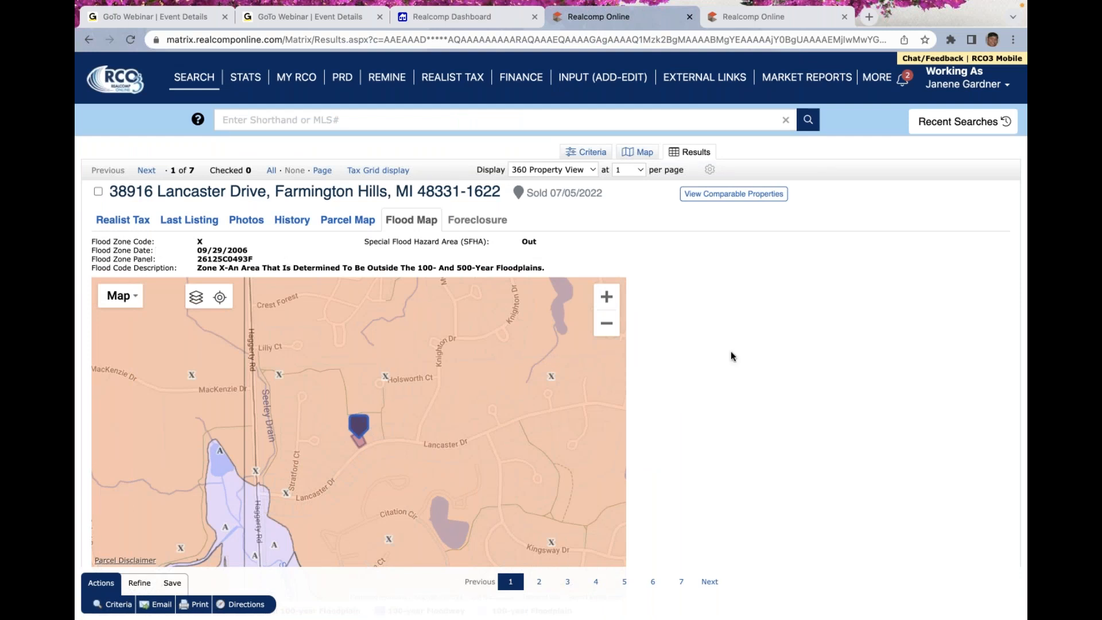
pyautogui.scroll(-2, 731, 353)
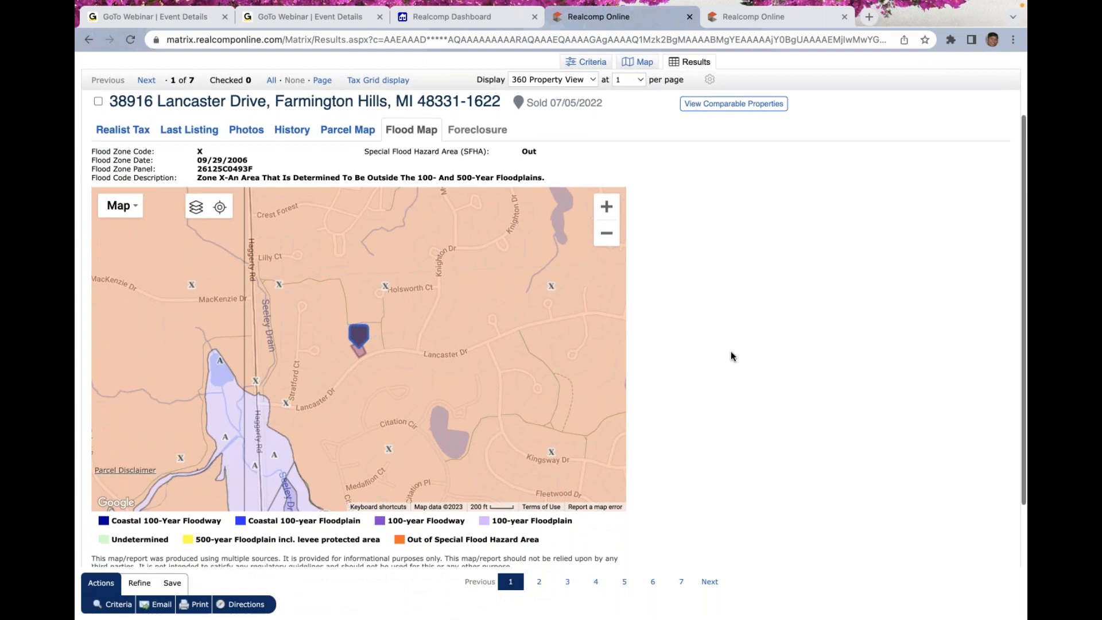
pyautogui.scroll(2, 731, 353)
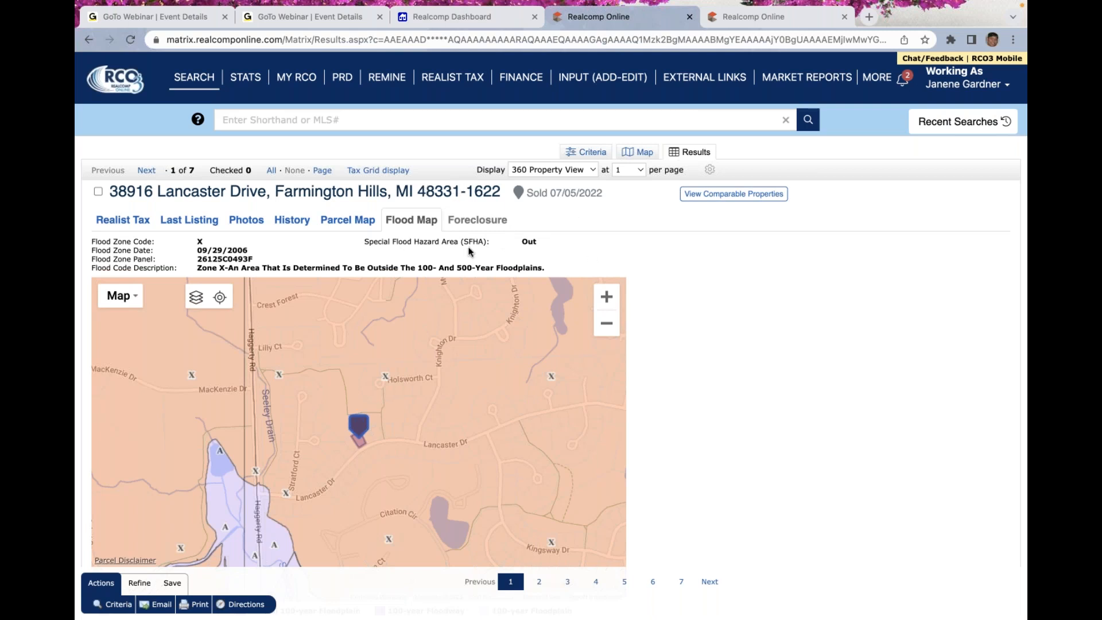
# - Revisit the Realist Tax details, return the results to the Tax Grid and check the available display options
pyautogui.click(127, 218)
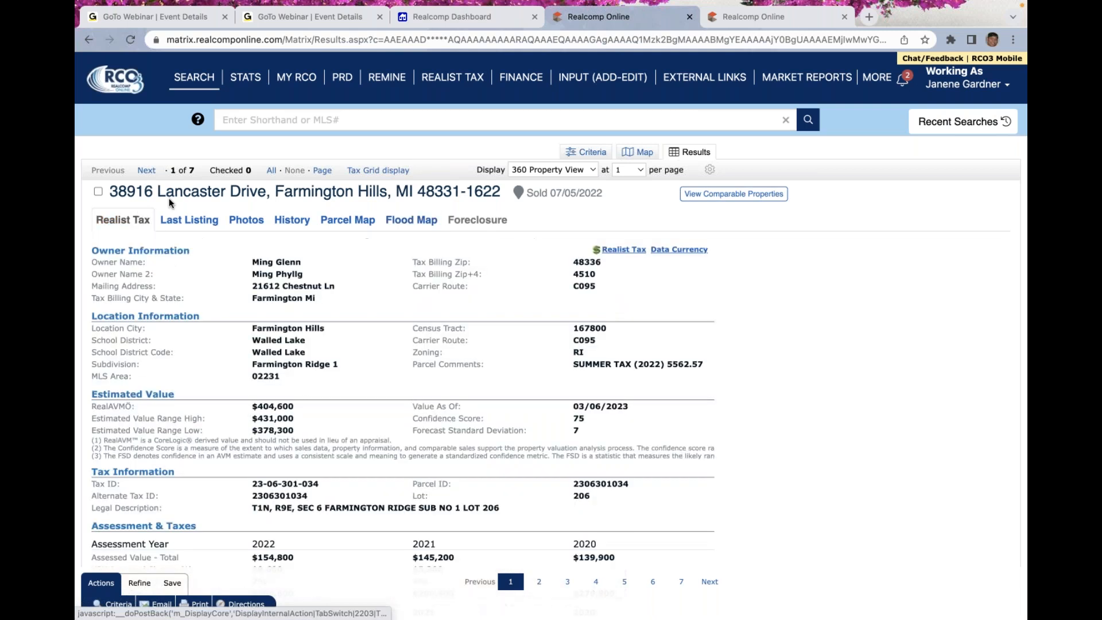
pyautogui.click(378, 170)
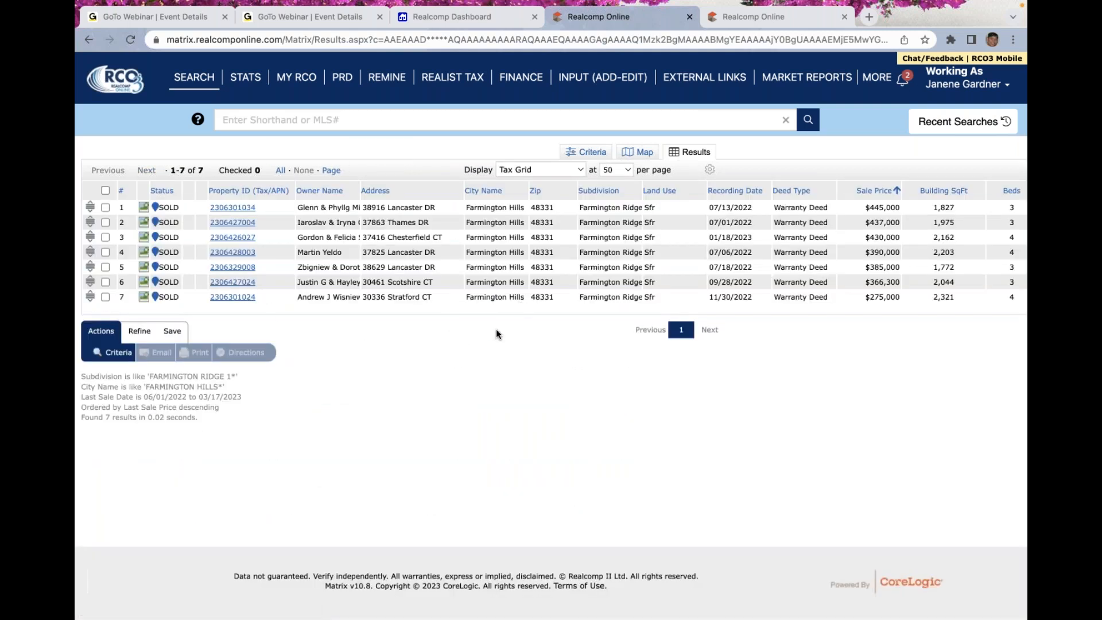
pyautogui.click(579, 170)
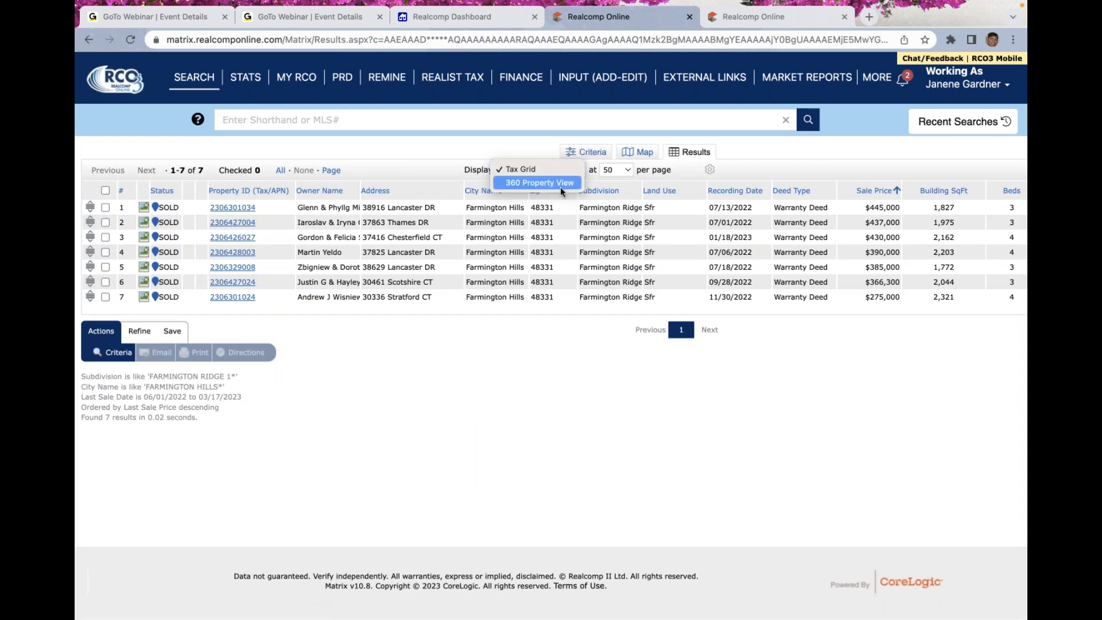
pyautogui.click(418, 172)
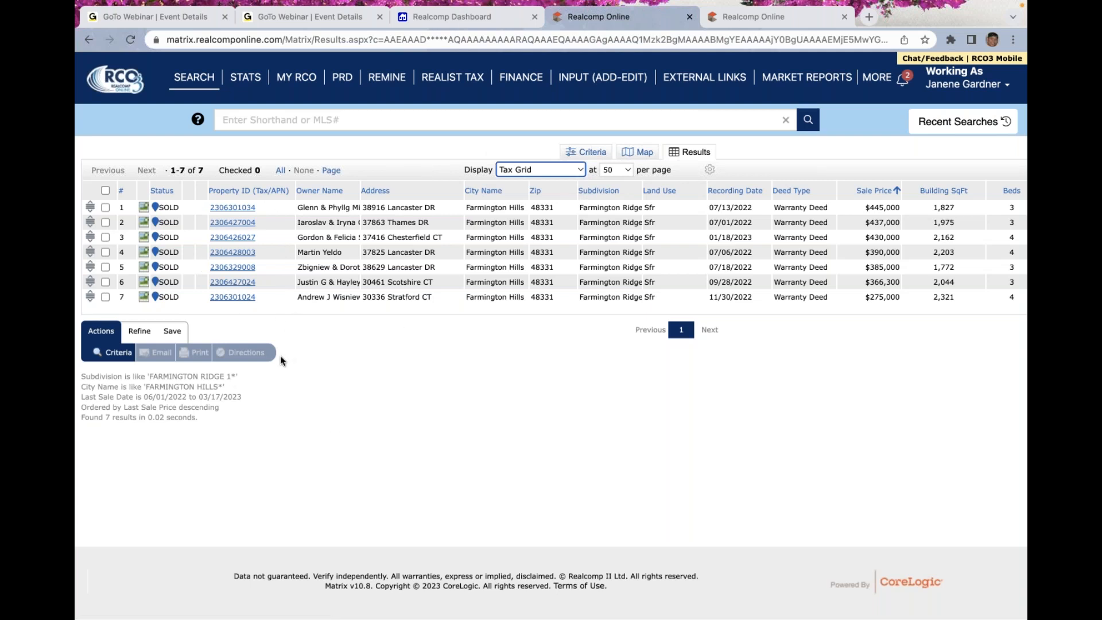
# - Reopen the first property from the grid, view its comparable properties and review the report's columns across to the owner names
pyautogui.click(232, 212)
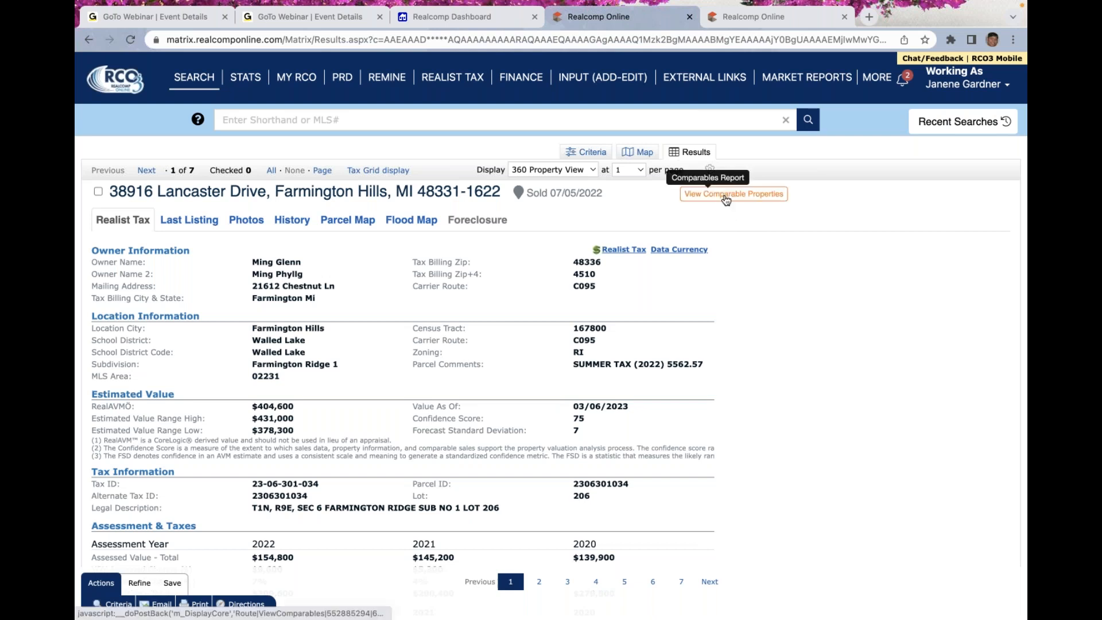
pyautogui.click(724, 196)
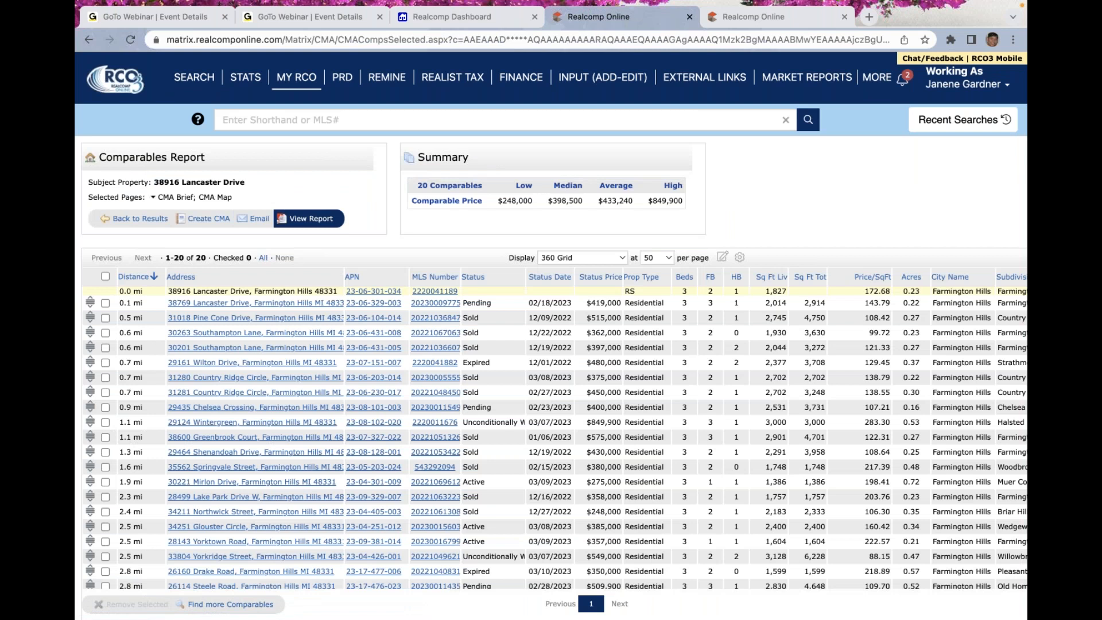
pyautogui.scroll(-2, 762, 198)
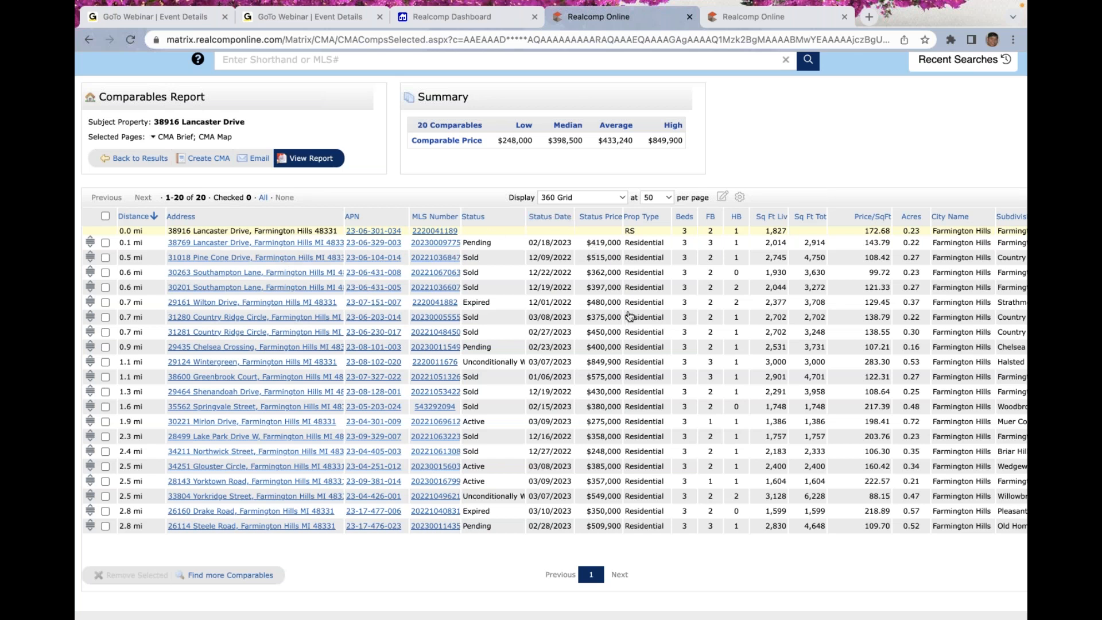
pyautogui.hscroll(10, 629, 316)
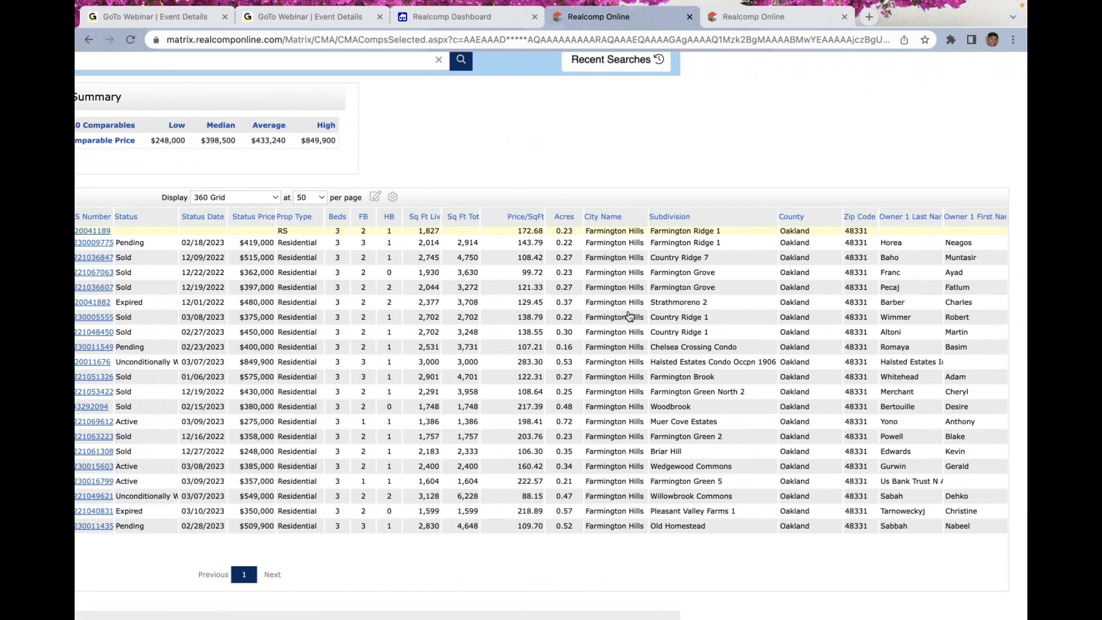
pyautogui.hscroll(-6, 629, 315)
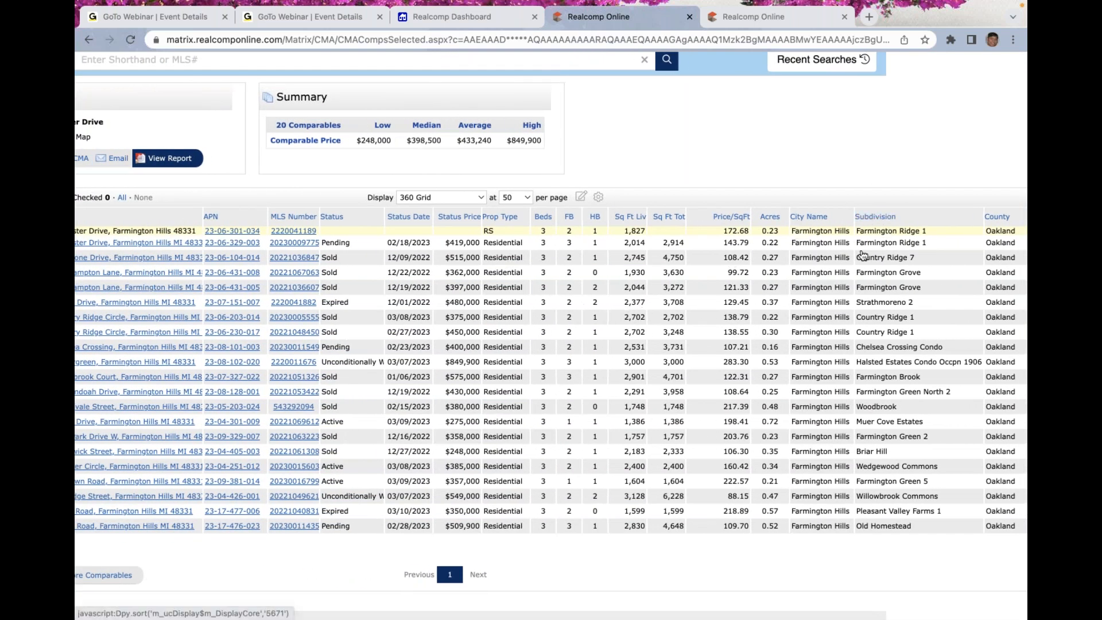
# - Sort the comparables by subdivision and look for those in Farmington Ridge 1
pyautogui.click(870, 217)
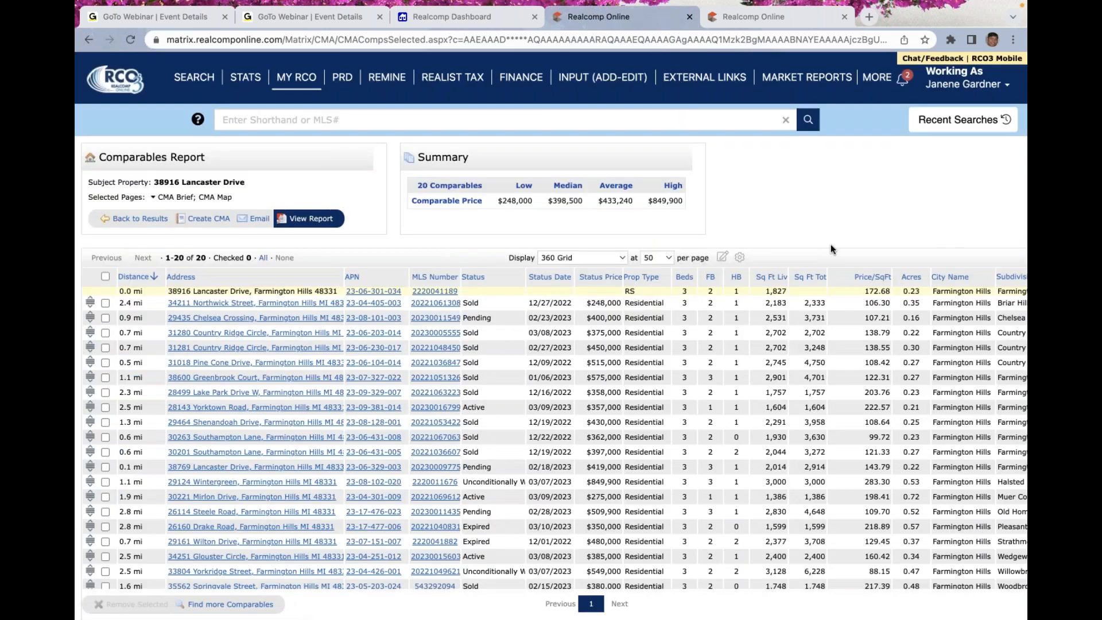
pyautogui.hscroll(8, 762, 392)
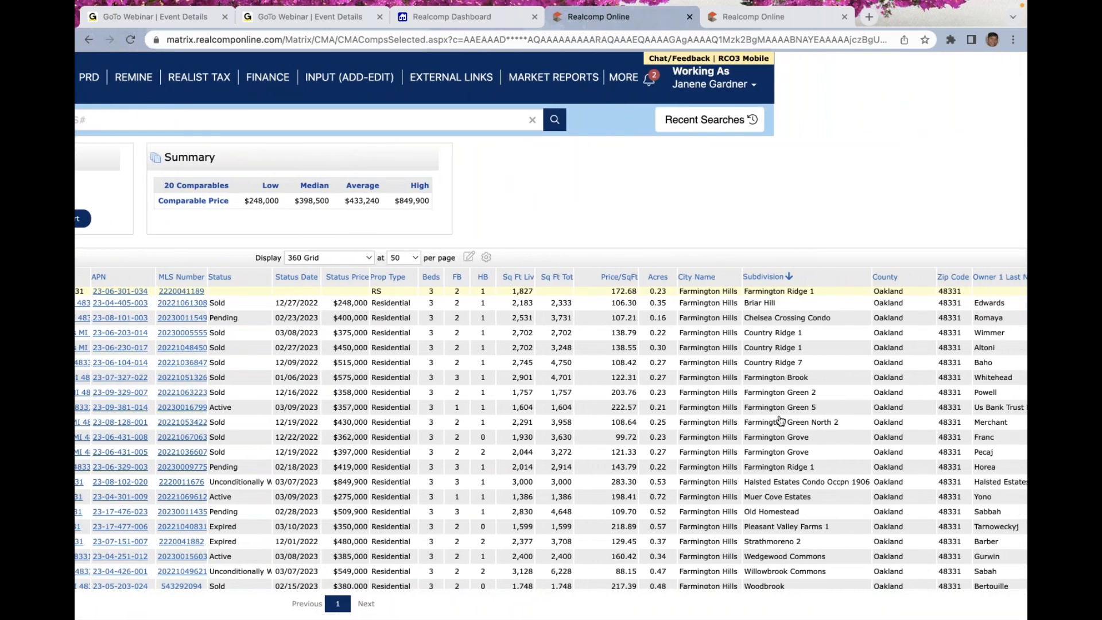
pyautogui.scroll(-2, 793, 441)
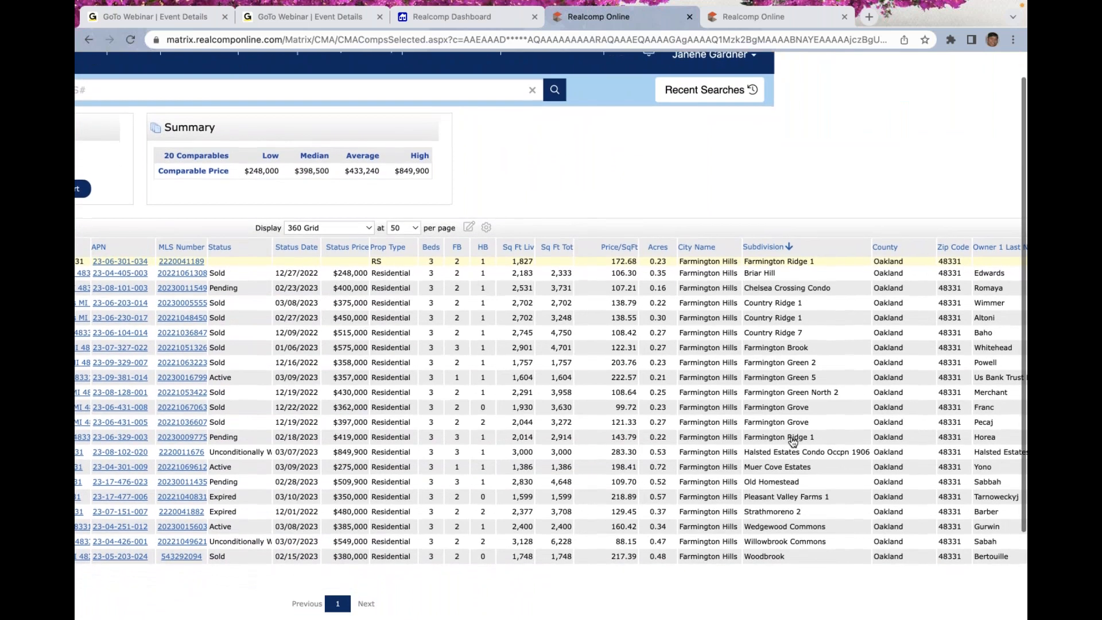
pyautogui.scroll(-1, 793, 441)
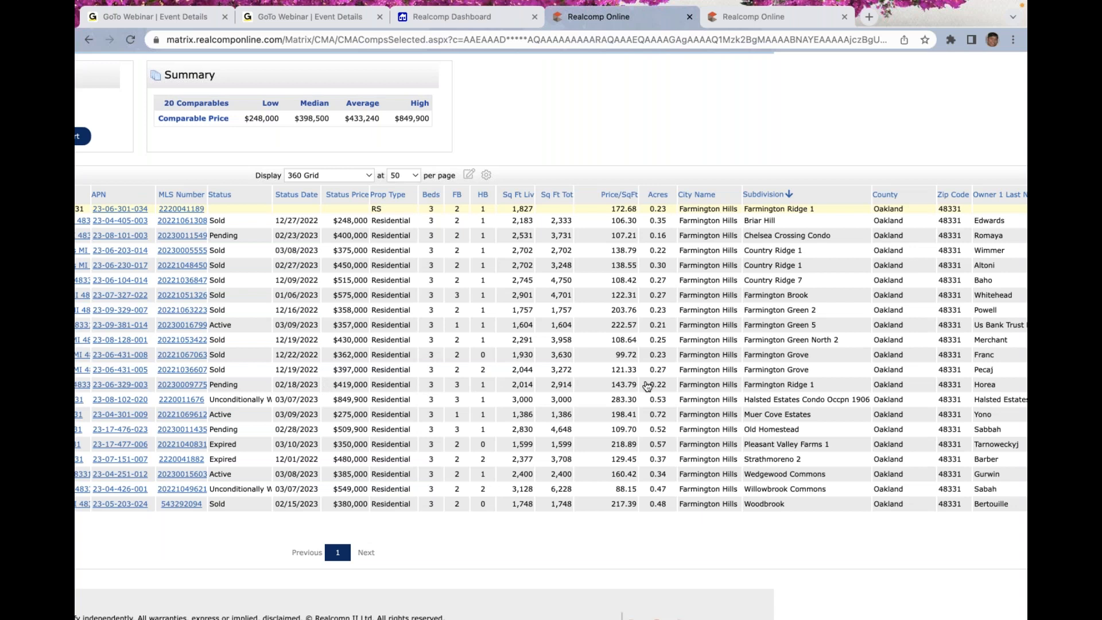
# - Sort the comparables by status and review the whole list
pyautogui.hscroll(-3, 645, 384)
pyautogui.hscroll(-5, 646, 386)
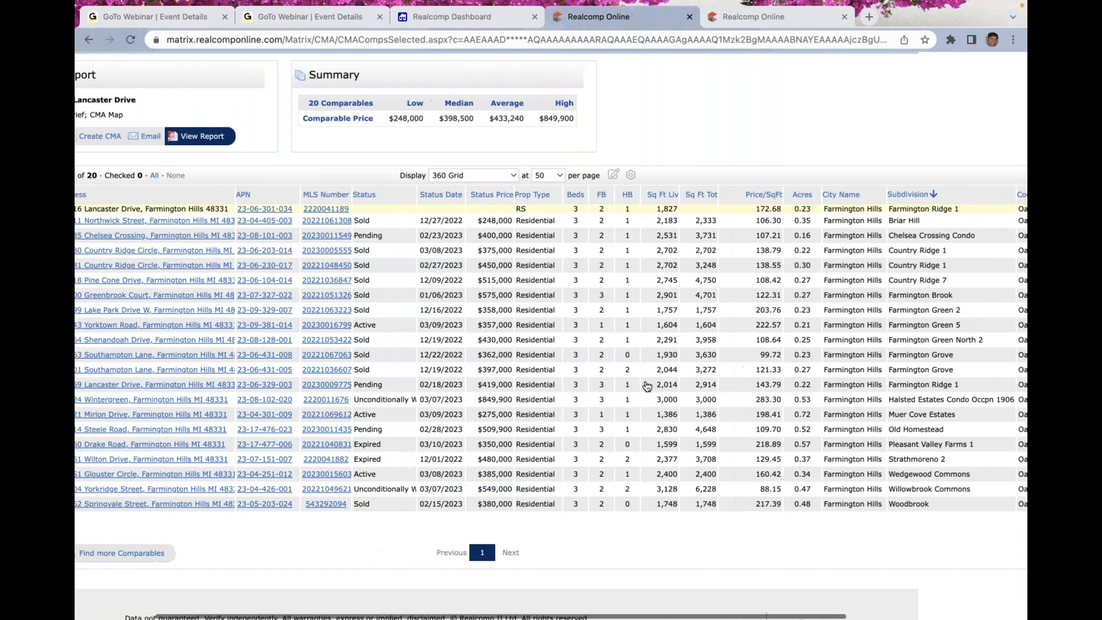
pyautogui.click(381, 195)
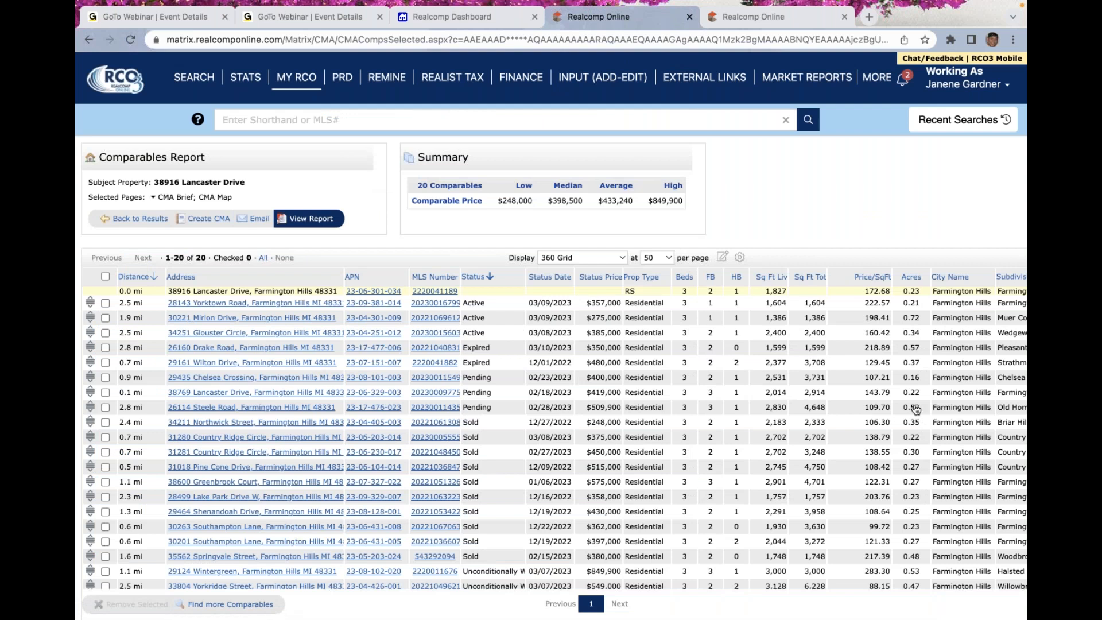
pyautogui.scroll(-2, 572, 413)
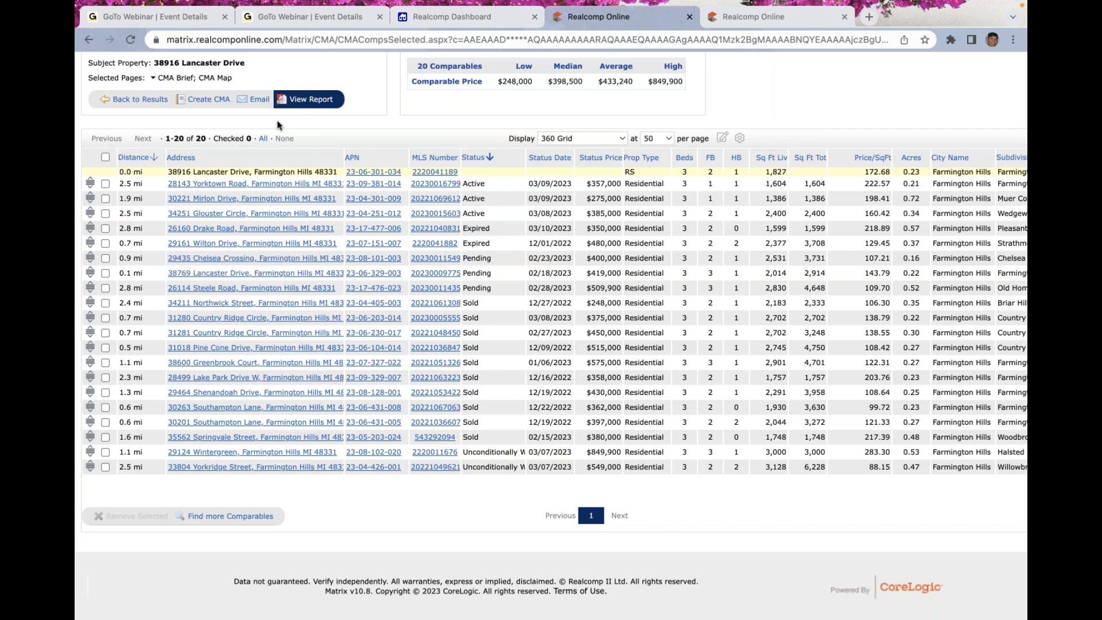
# - Remove all comparables except the three sold ones in the Country Ridge subdivisions, 0.5 to 0.7 miles away
pyautogui.click(106, 156)
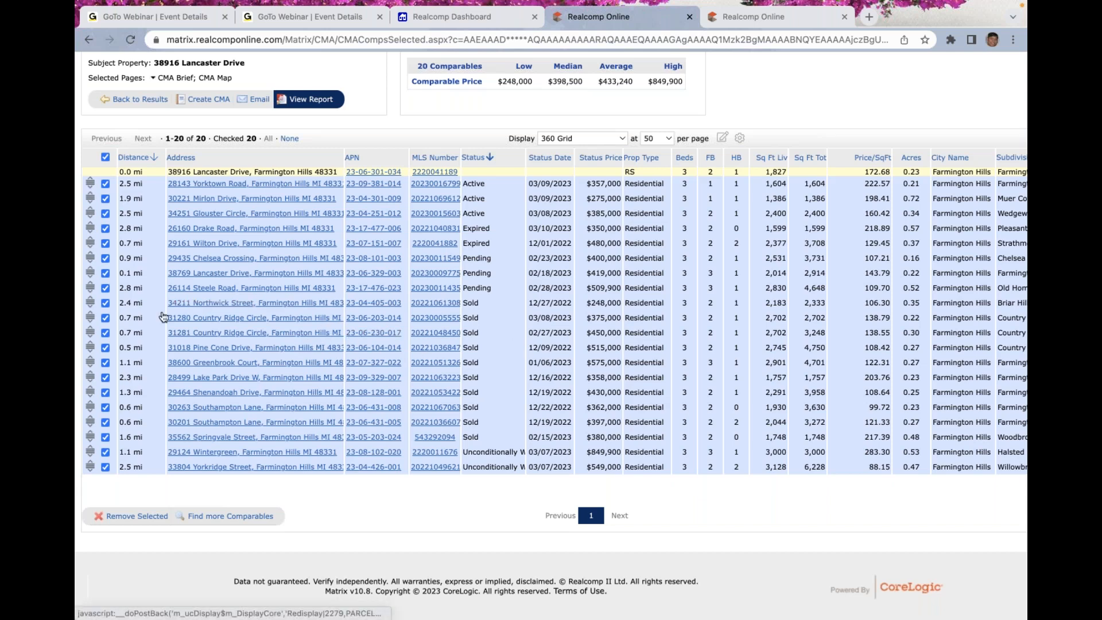
pyautogui.click(105, 317)
pyautogui.click(105, 332)
pyautogui.click(105, 348)
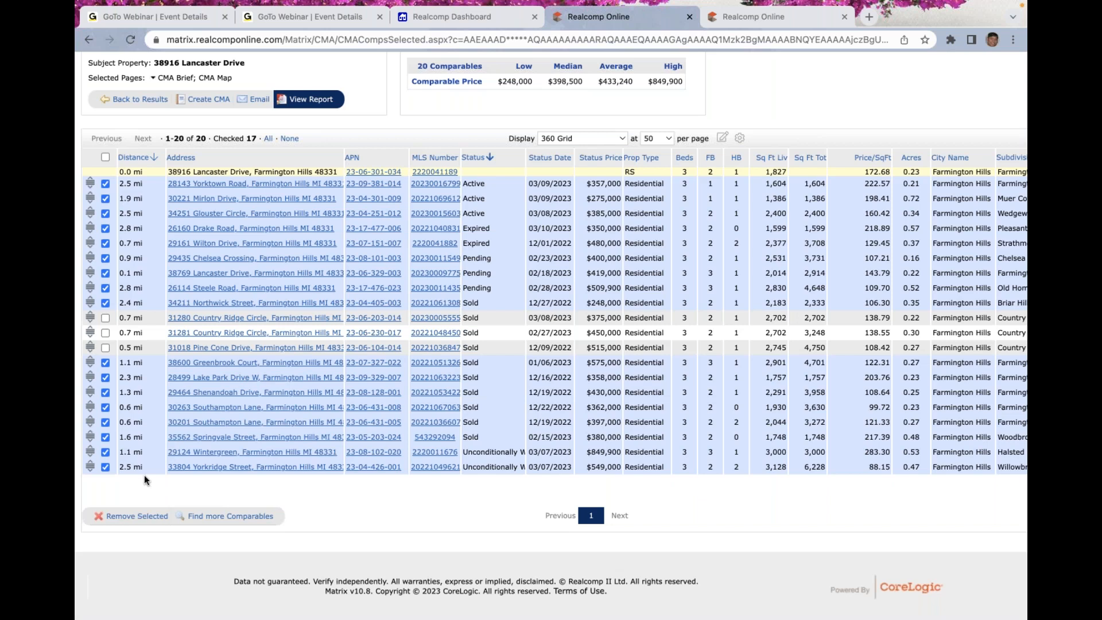
pyautogui.click(136, 516)
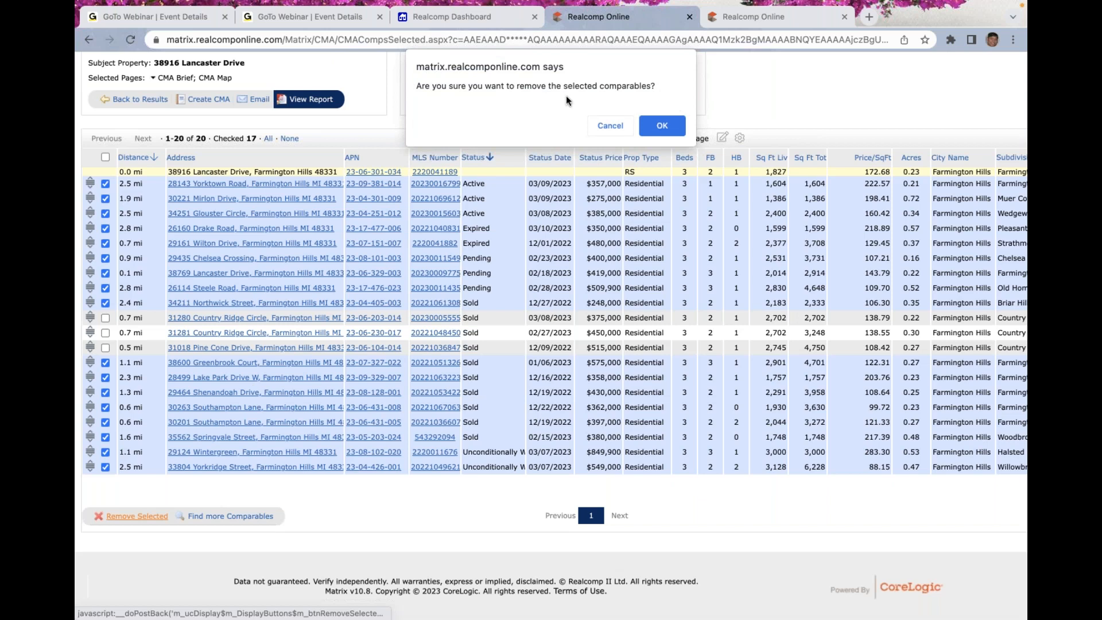
pyautogui.click(662, 126)
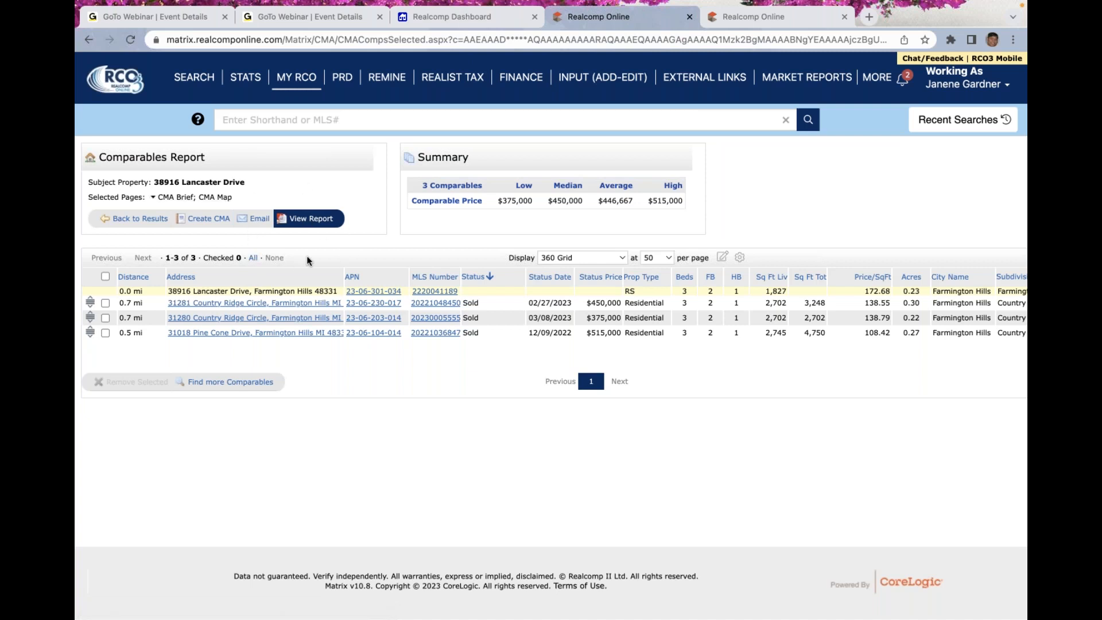
# - View the report for the three comparables, review its brief summary and property locations map, and close it
pyautogui.click(298, 221)
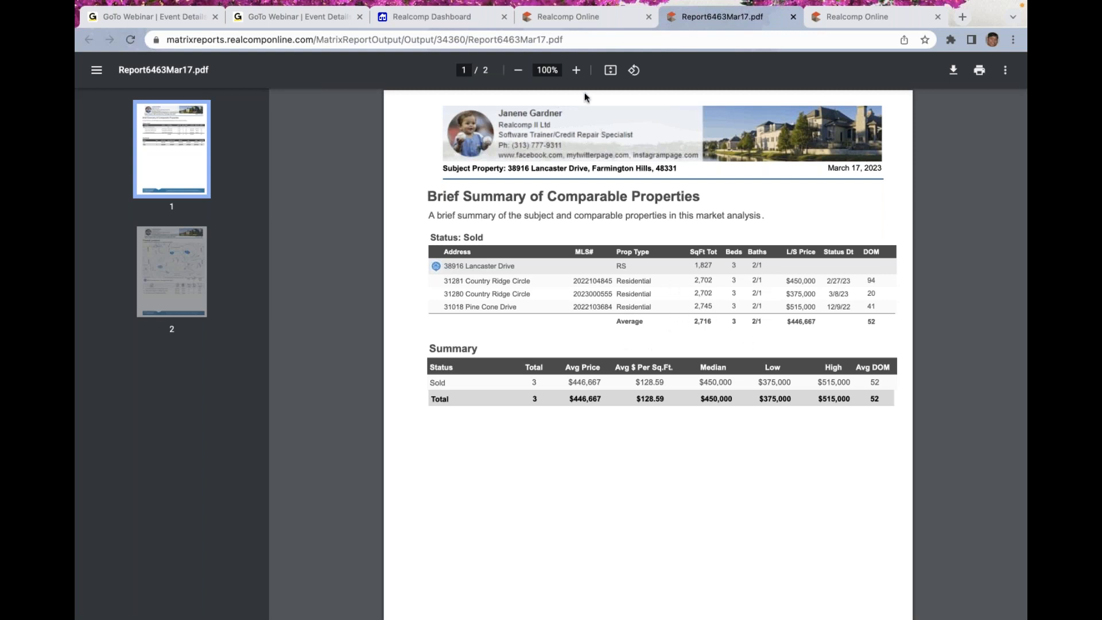
pyautogui.click(576, 70)
pyautogui.click(576, 70)
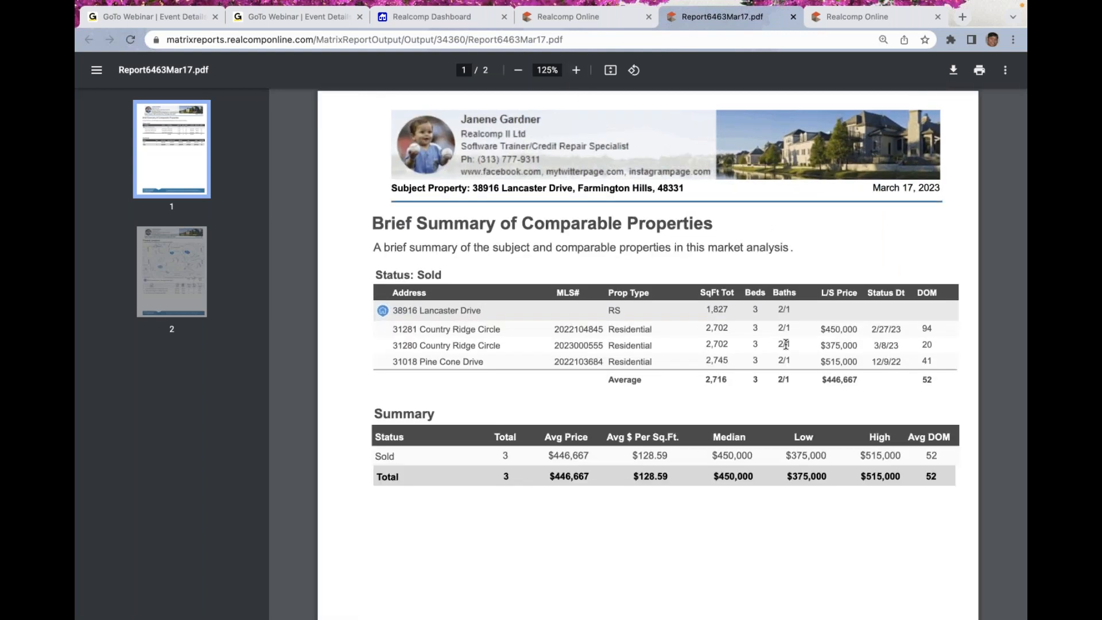
pyautogui.scroll(-1, 800, 419)
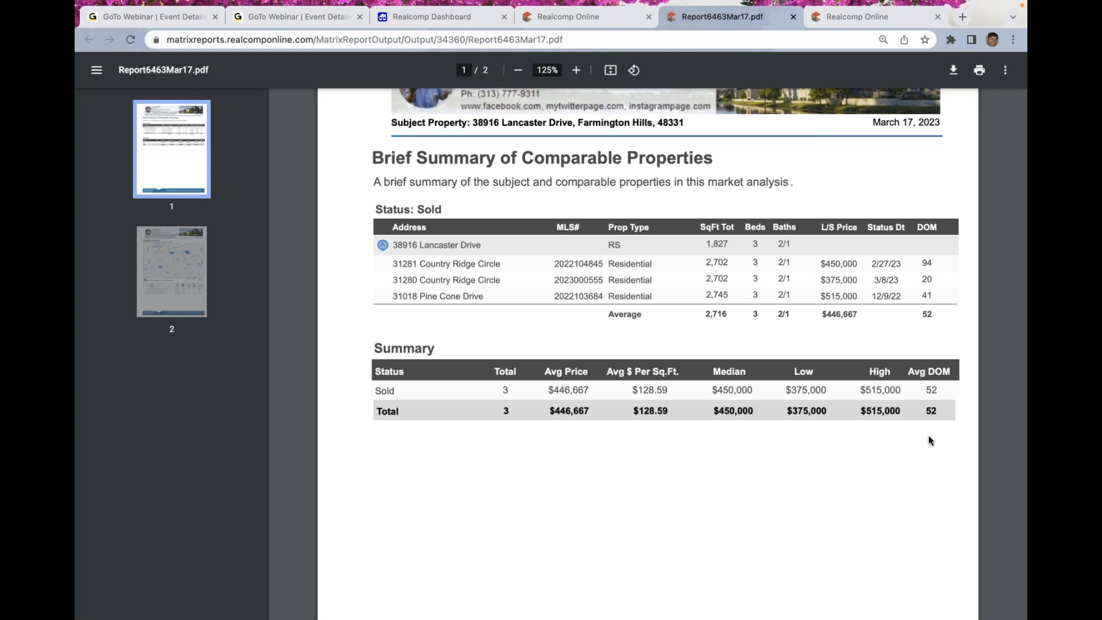
pyautogui.scroll(-8, 911, 459)
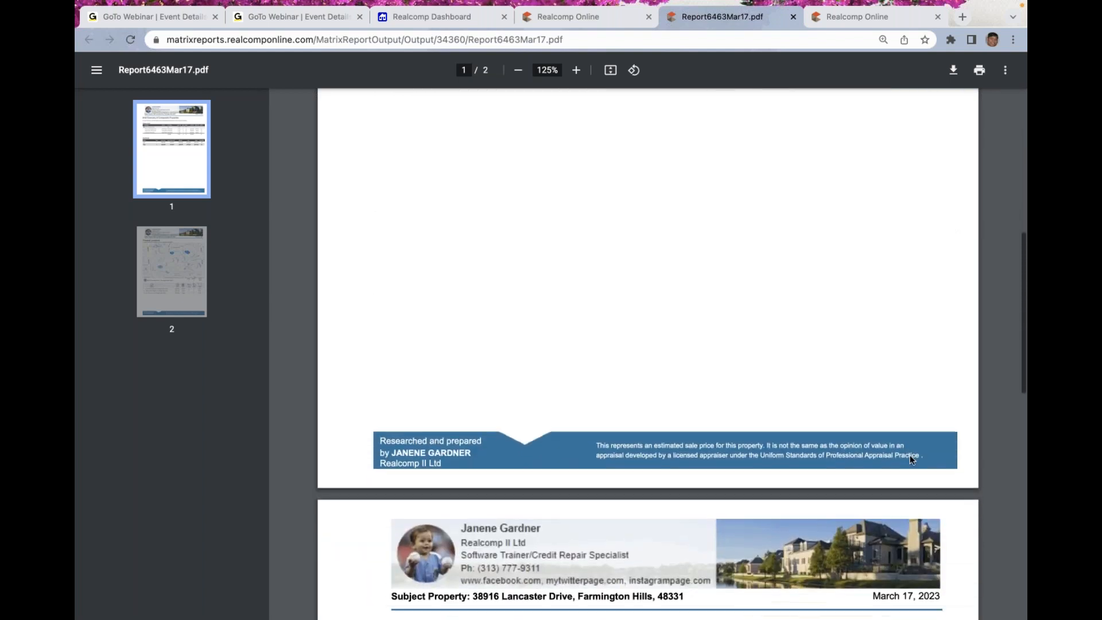
pyautogui.scroll(-5, 911, 459)
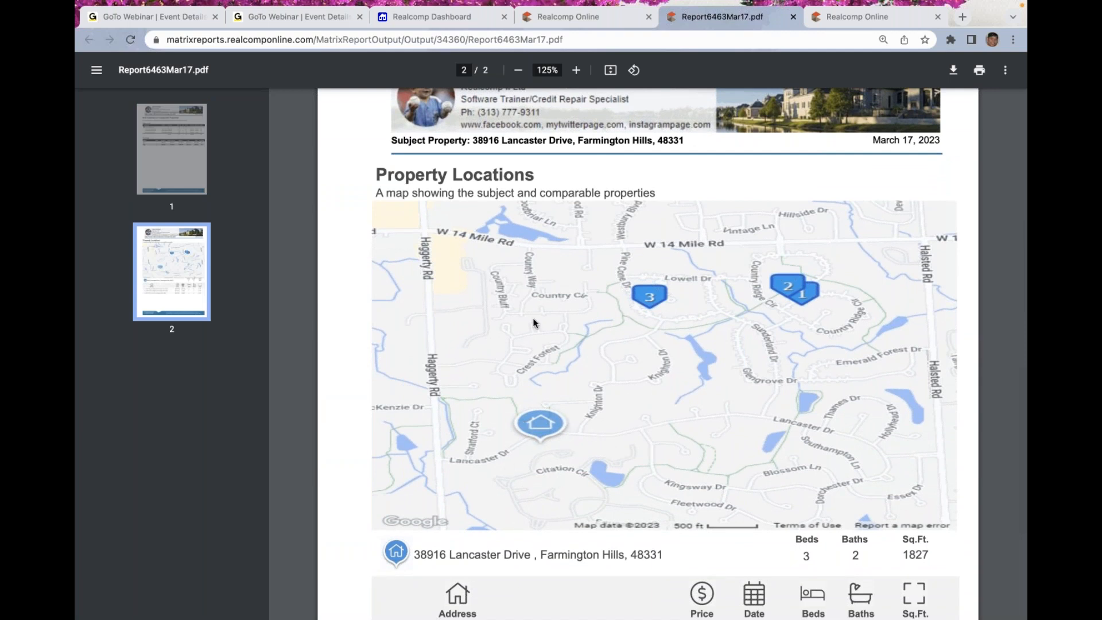
pyautogui.scroll(-4, 732, 445)
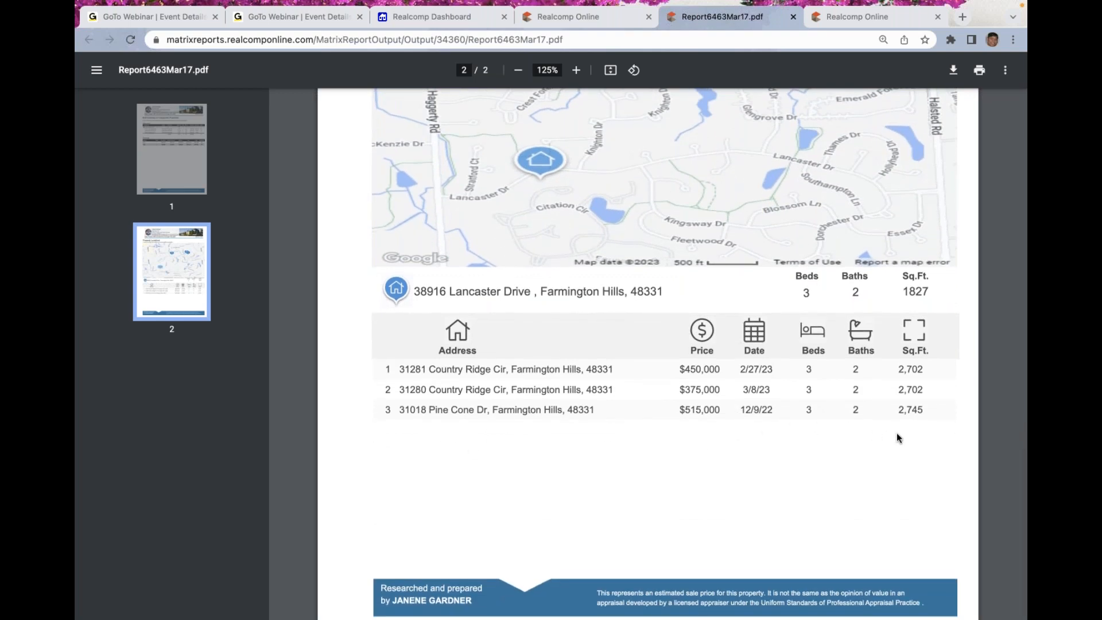
pyautogui.scroll(-1, 901, 439)
pyautogui.scroll(5, 901, 439)
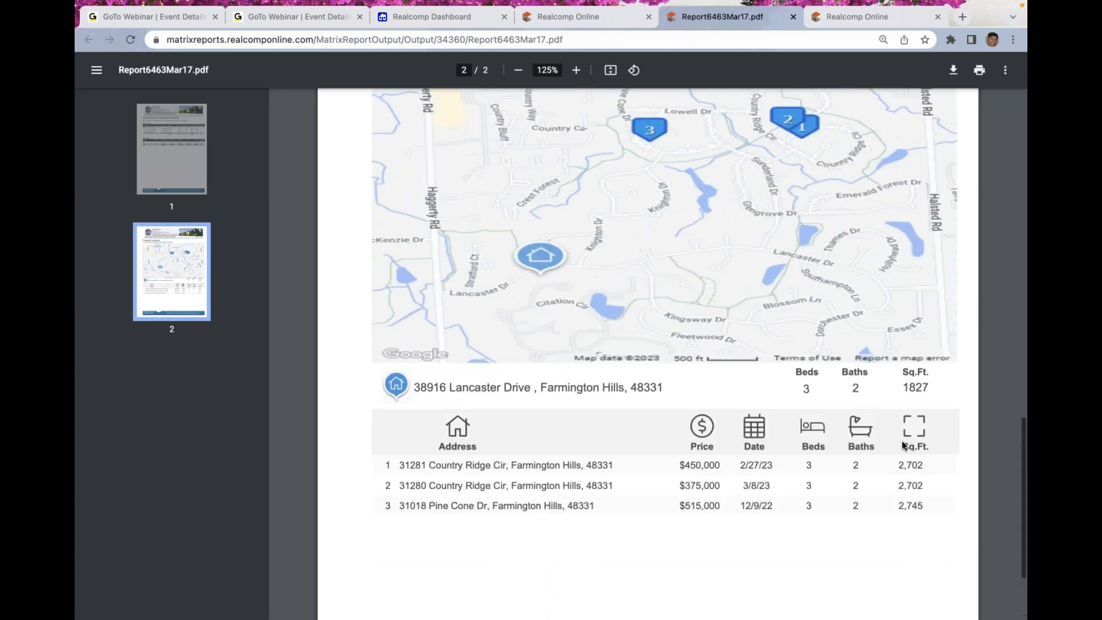
pyautogui.scroll(5, 901, 444)
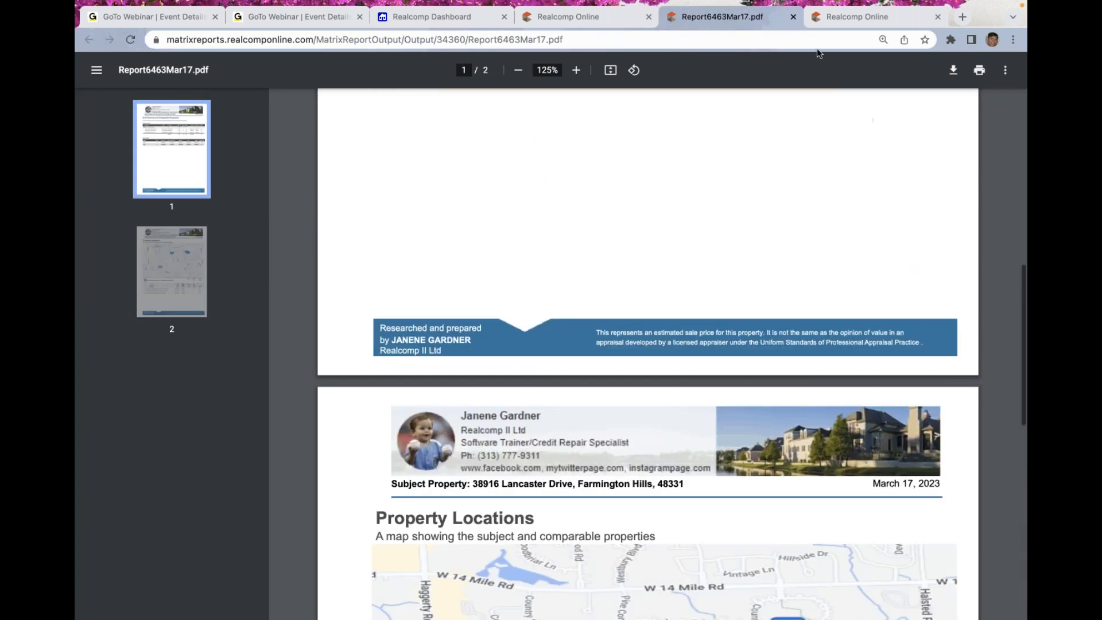
pyautogui.click(793, 16)
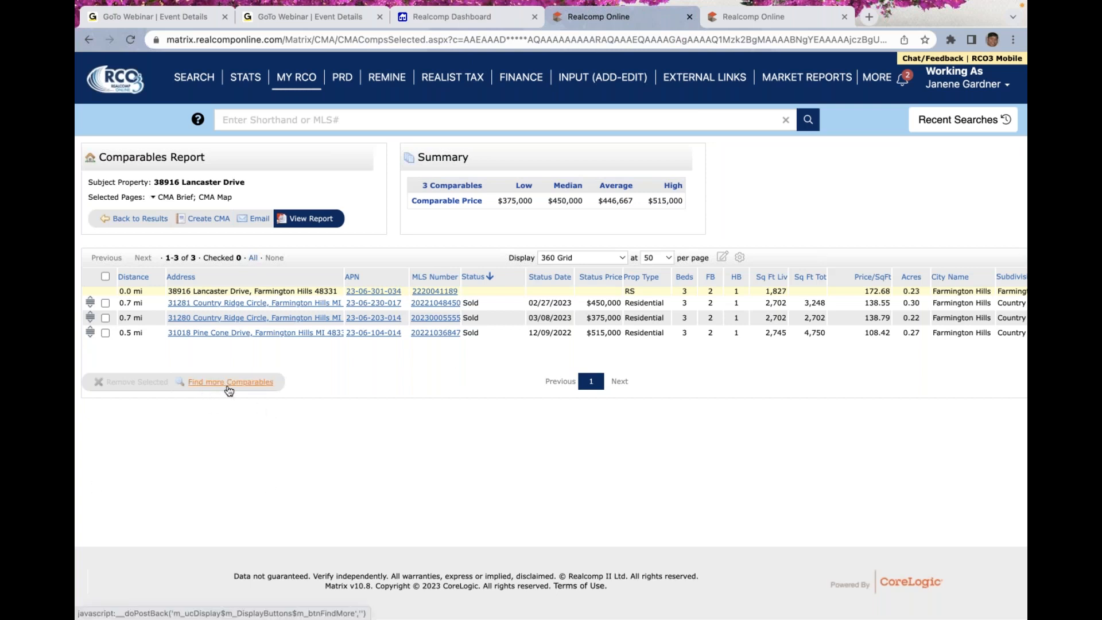
# - Find more comparables and add the $397,000 sold property 0.6 miles away and the $380,000 sold property 1.6 miles away
pyautogui.click(242, 387)
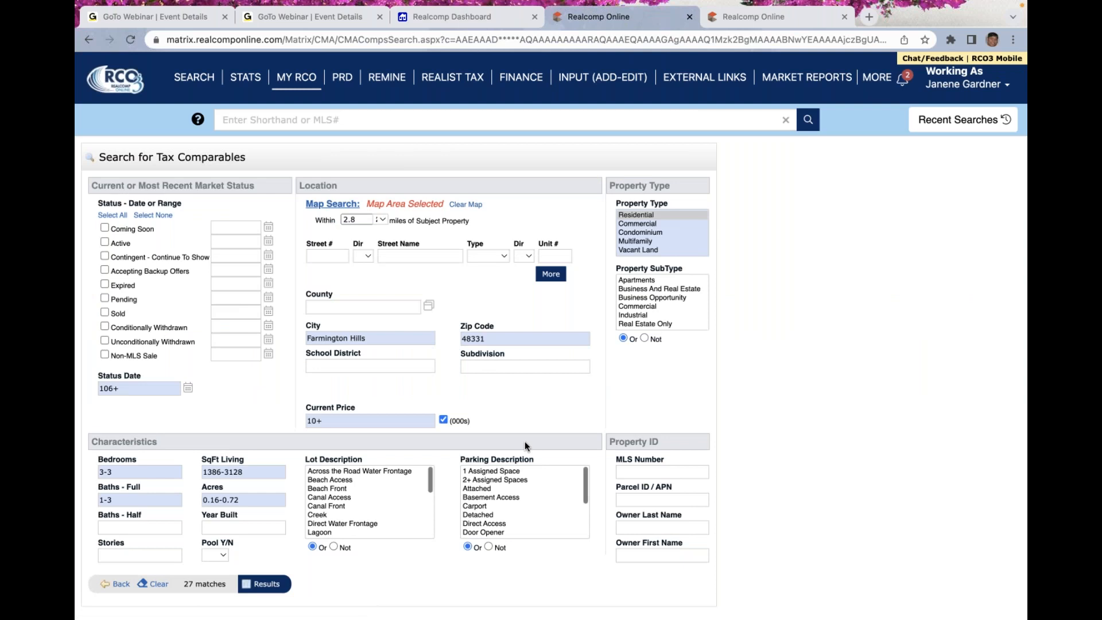
pyautogui.scroll(-3, 537, 363)
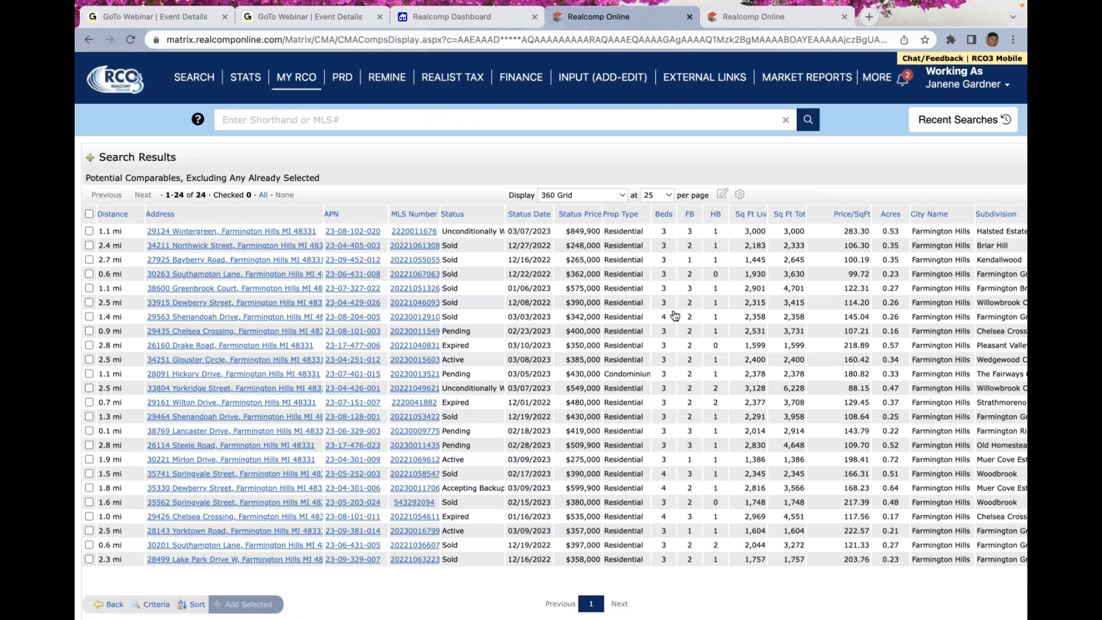
pyautogui.scroll(-3, 562, 423)
pyautogui.scroll(1, 562, 422)
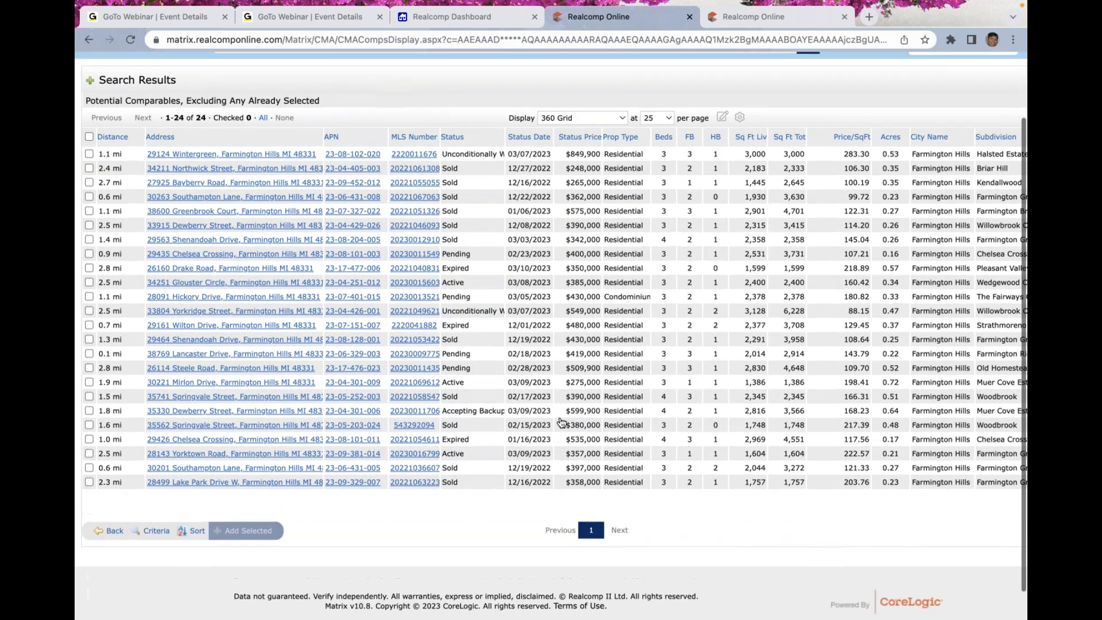
pyautogui.click(89, 467)
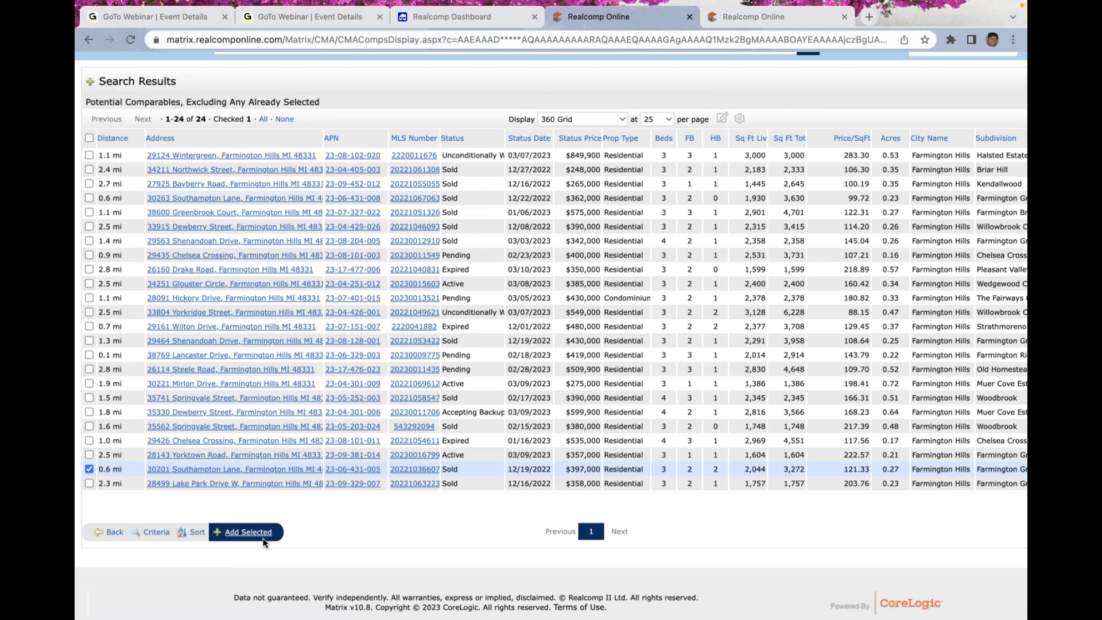
pyautogui.click(89, 426)
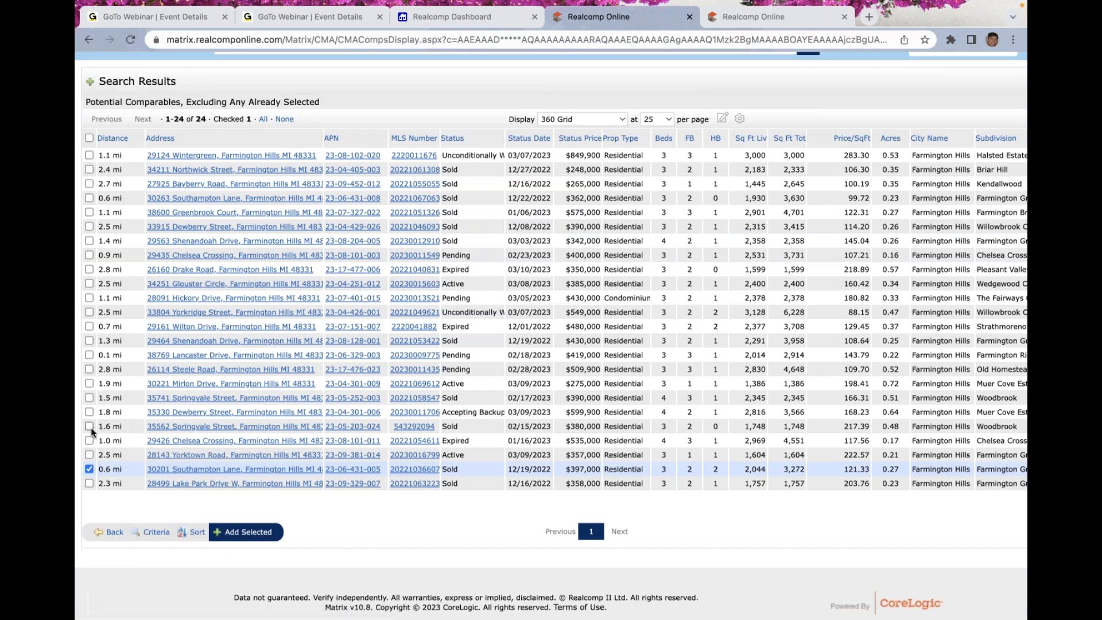
pyautogui.click(256, 538)
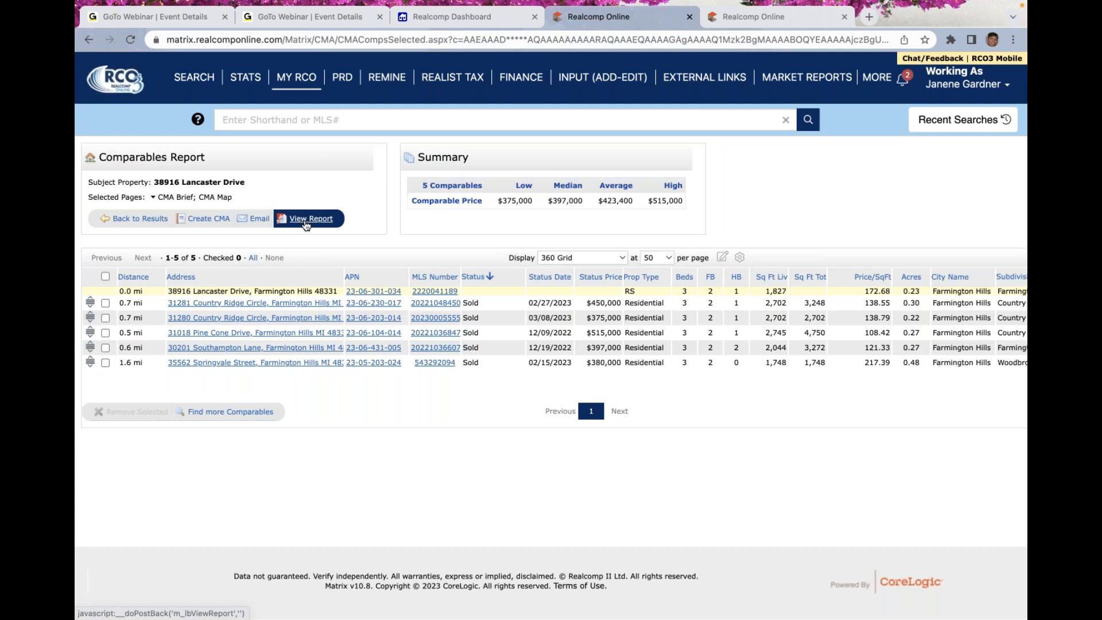
# - View the updated report with the two added comparables, check its summary averages, location map and comparables table, and close it
pyautogui.click(306, 223)
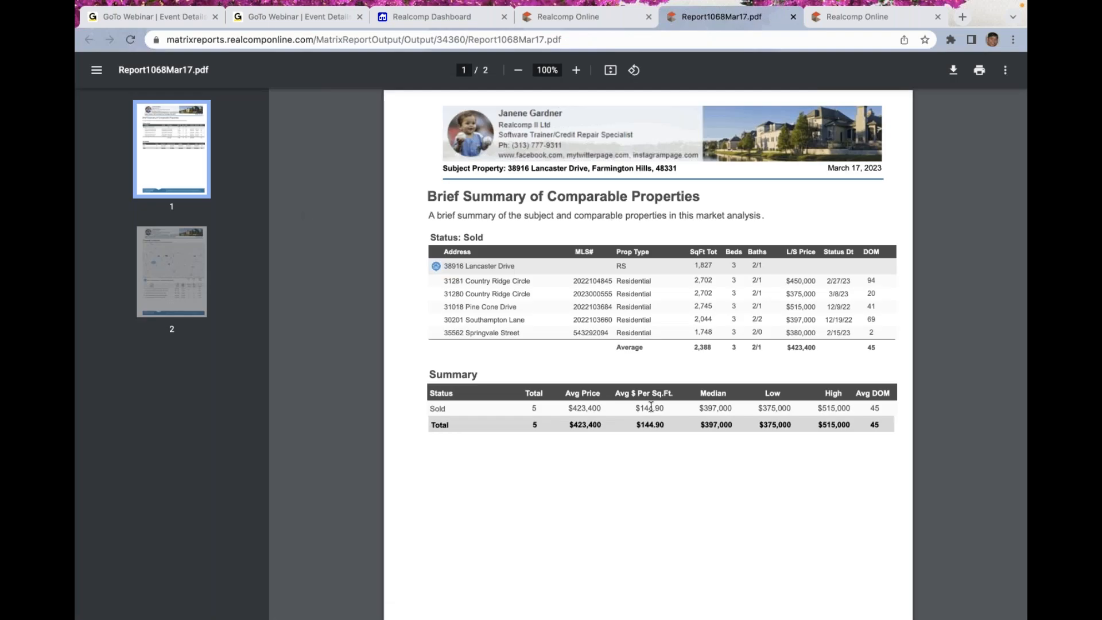
pyautogui.scroll(-1, 650, 406)
pyautogui.scroll(-3, 650, 406)
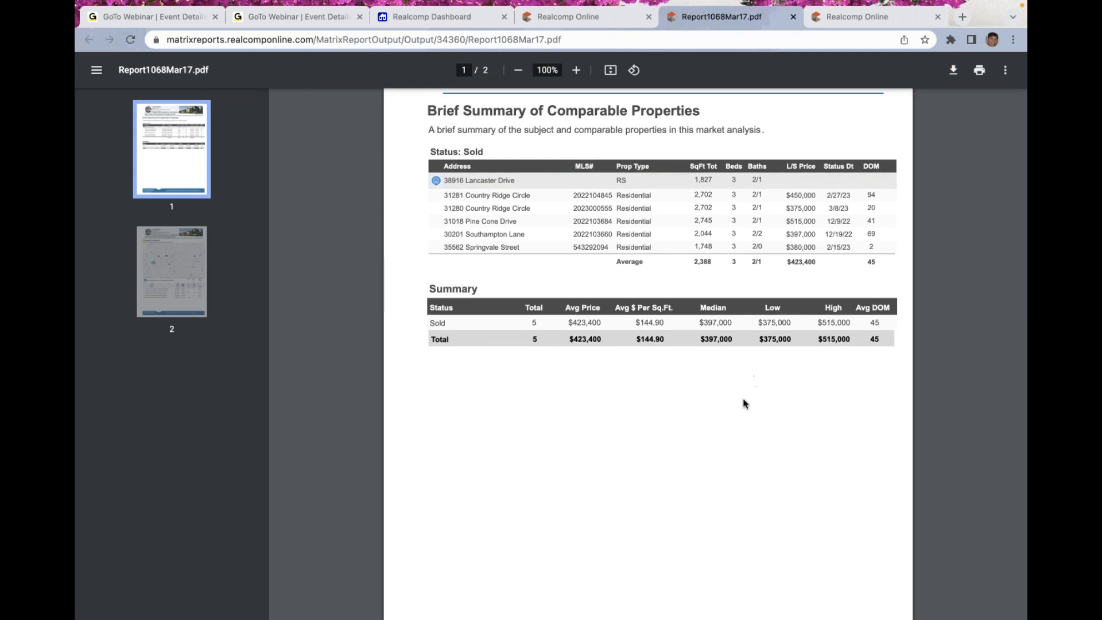
pyautogui.scroll(-5, 737, 409)
pyautogui.scroll(-20, 734, 411)
pyautogui.scroll(1, 562, 312)
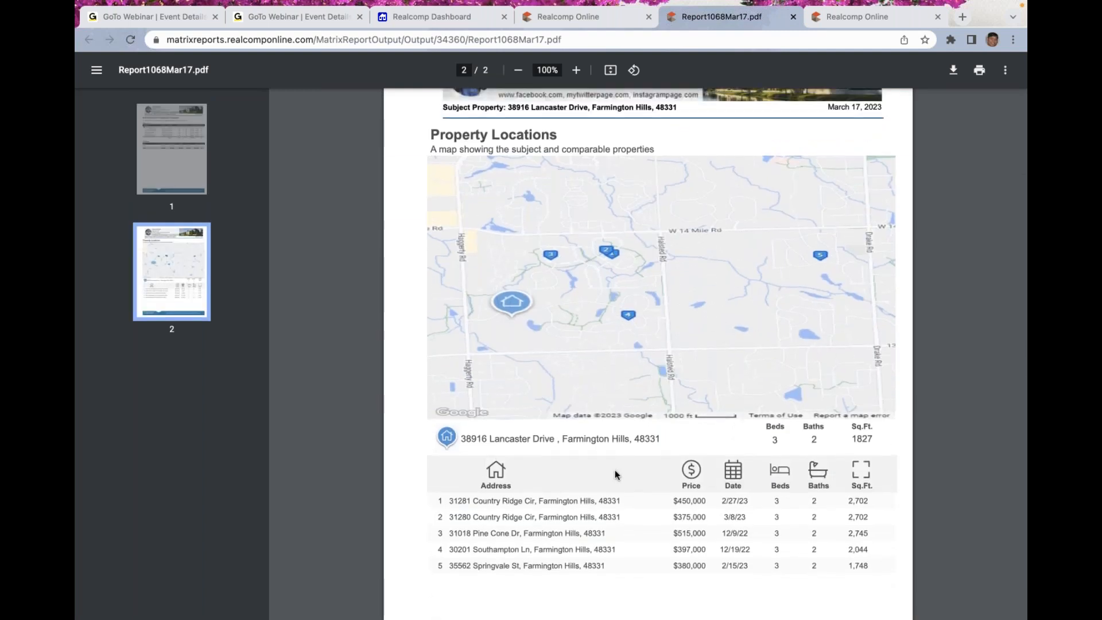
pyautogui.scroll(-3, 659, 462)
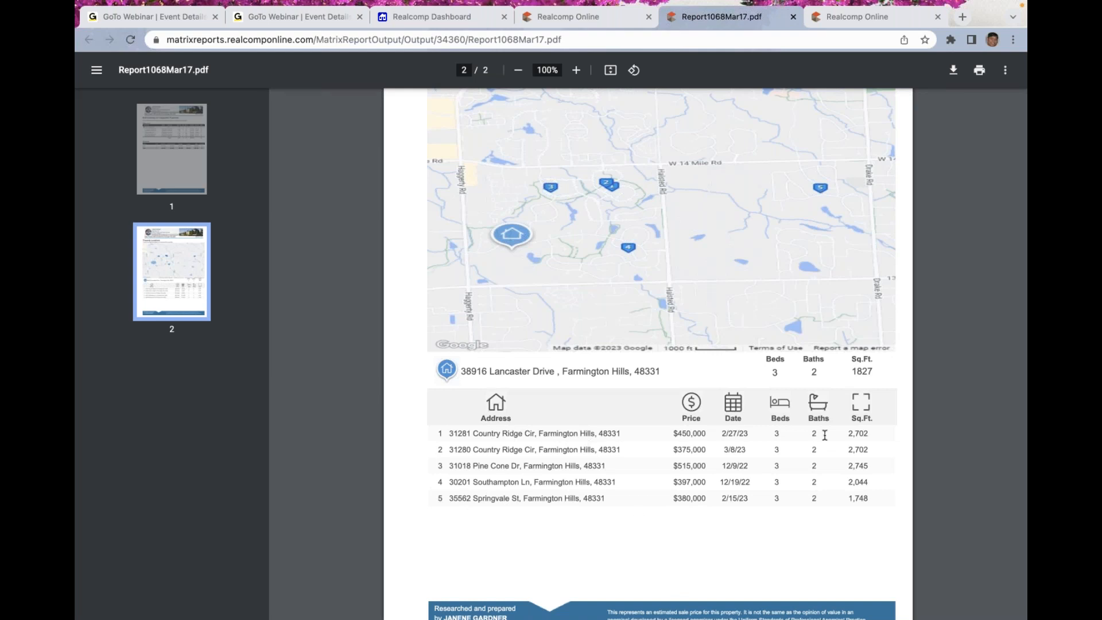
pyautogui.scroll(-1, 621, 540)
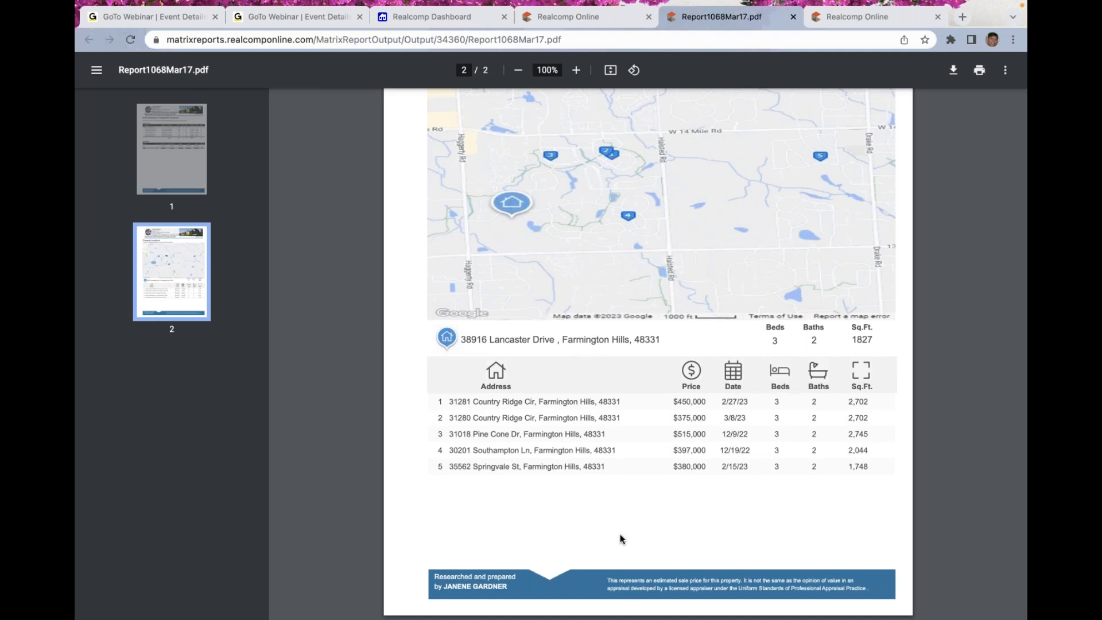
pyautogui.press('Home')
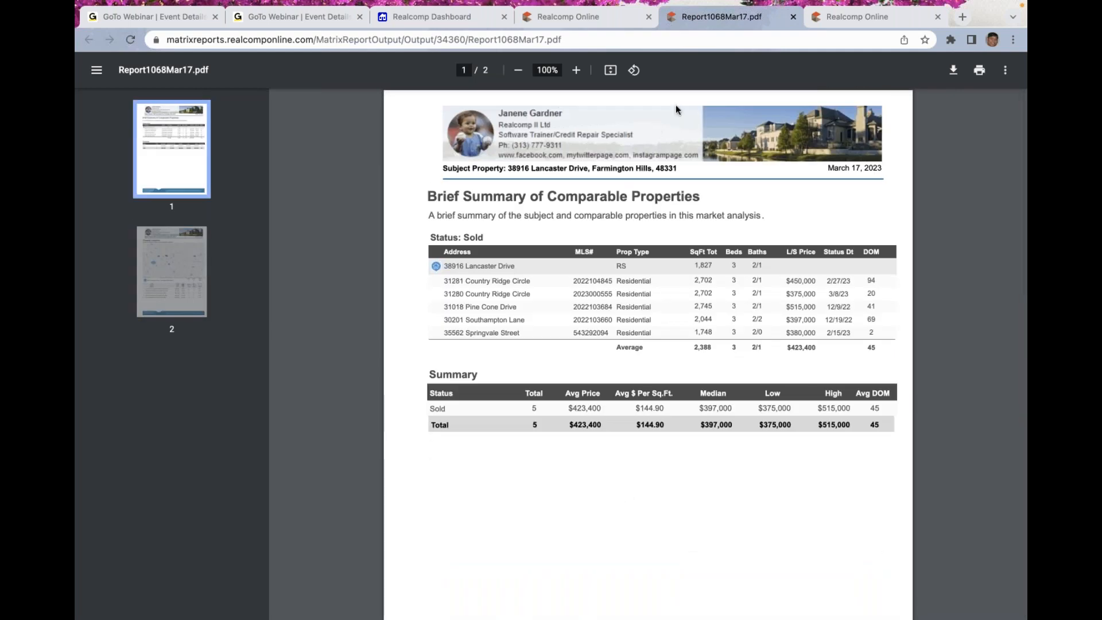
pyautogui.click(793, 16)
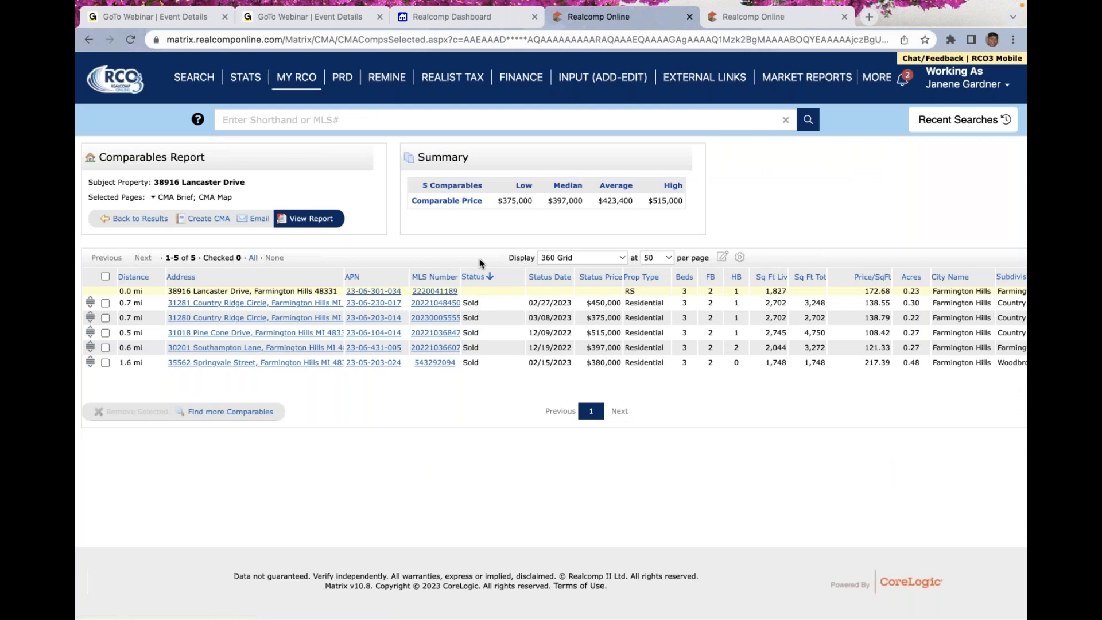
# - Open a blank RCO360 tax search form
pyautogui.moveTo(200, 86)
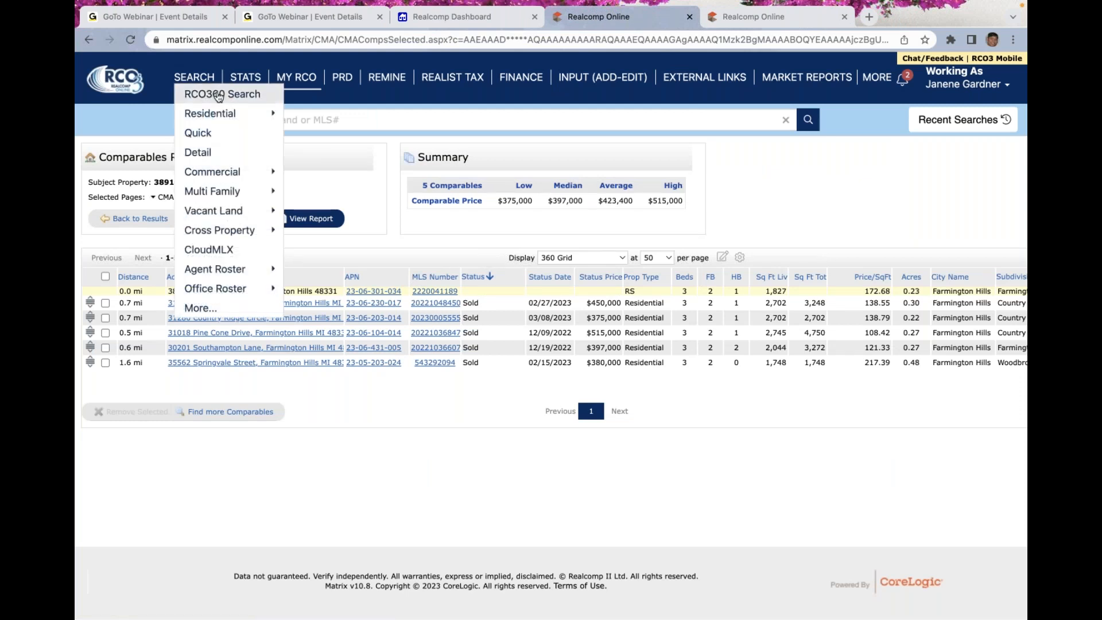
pyautogui.click(263, 100)
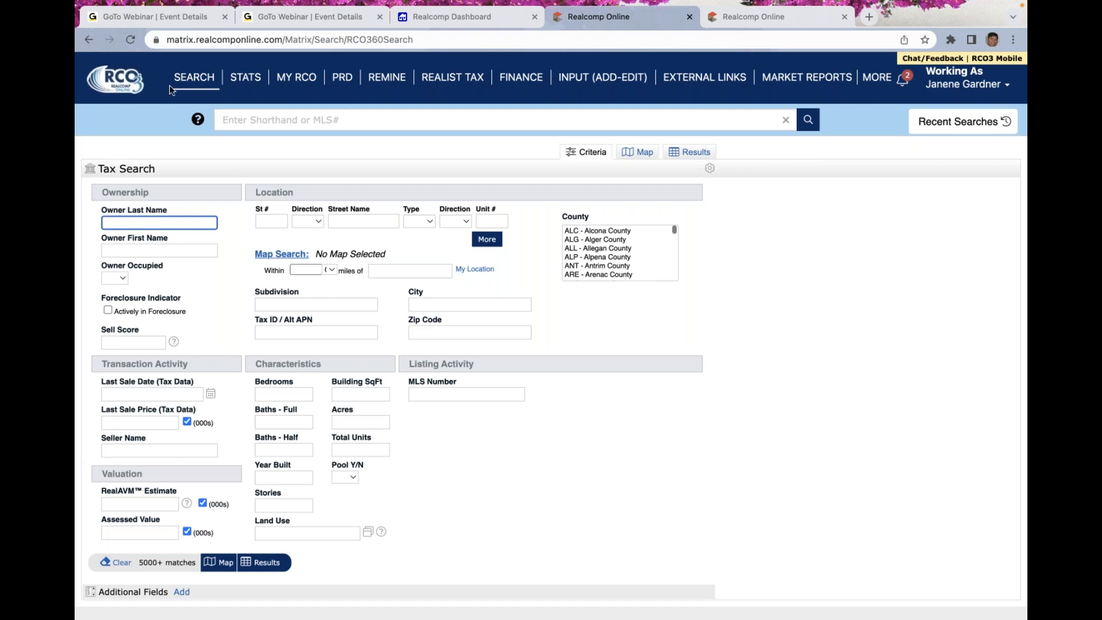
pyautogui.moveTo(191, 84)
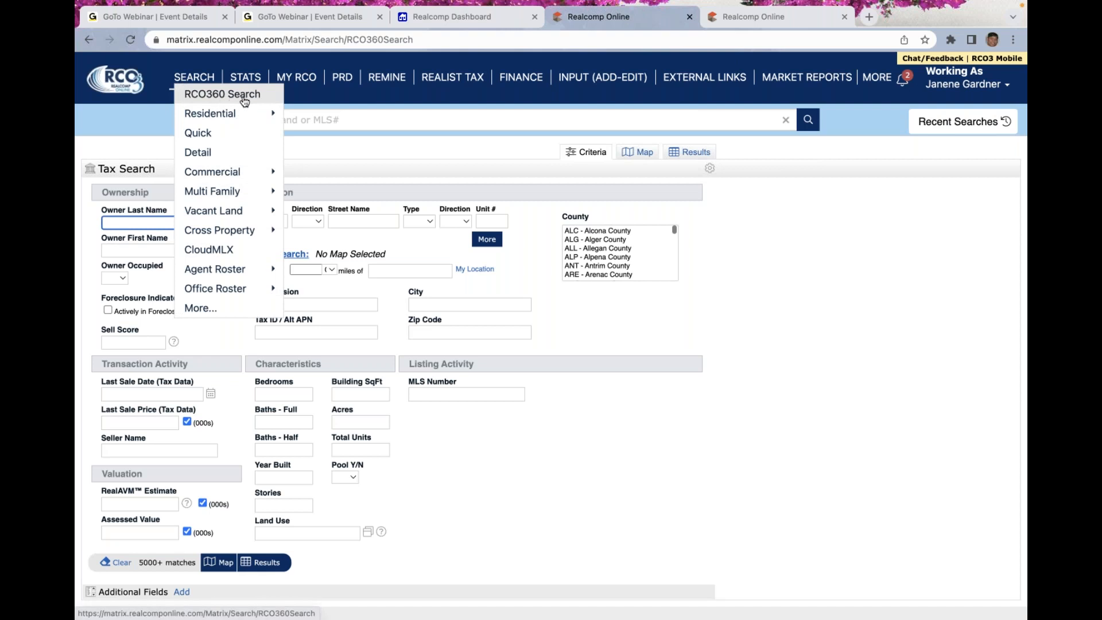
pyautogui.moveTo(247, 113)
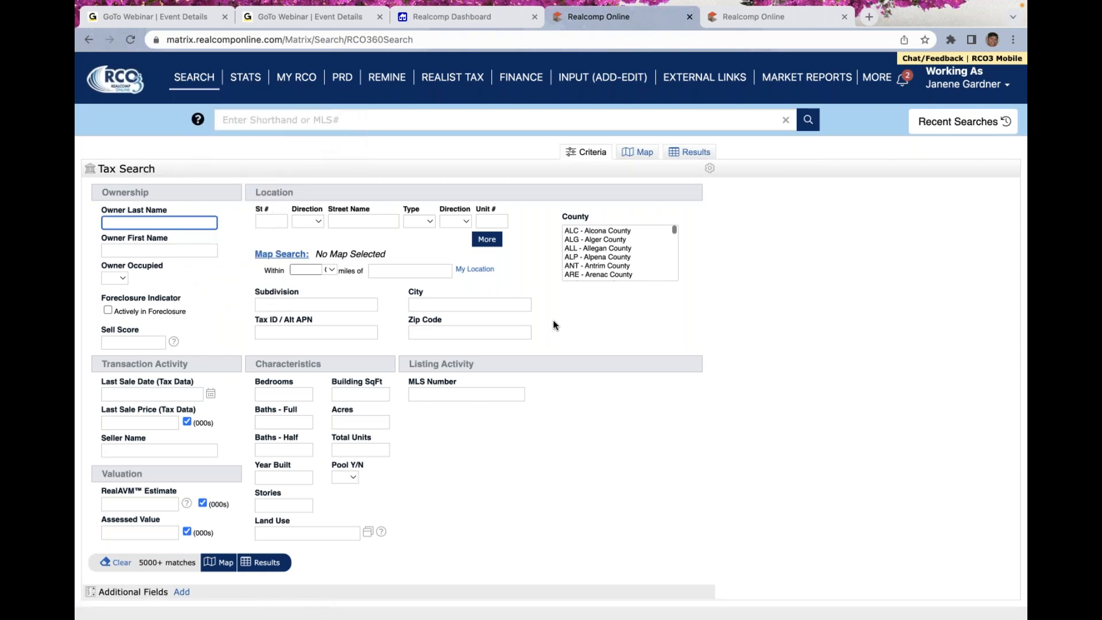